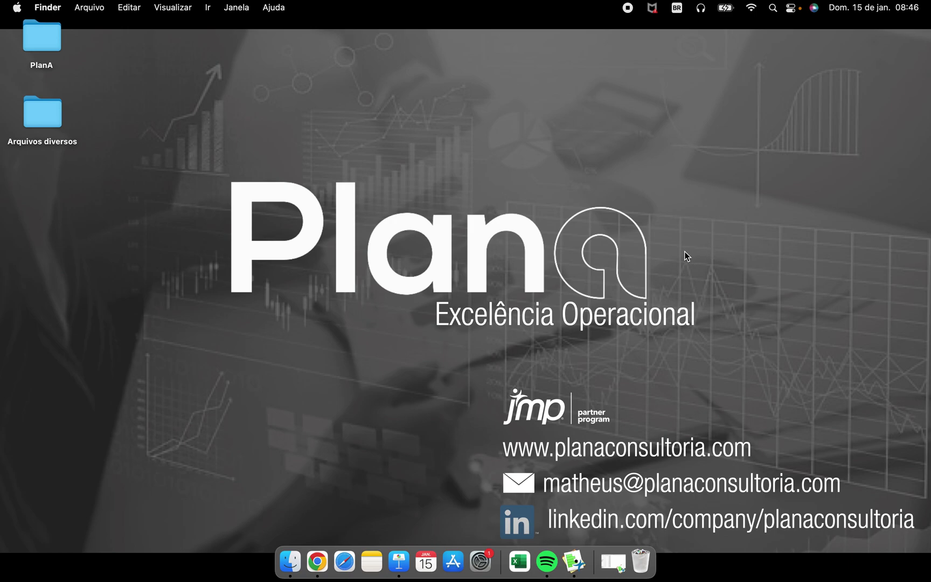
Step: Restore the minimized Exemplo COV data table from the Dock
left_click(613, 562)
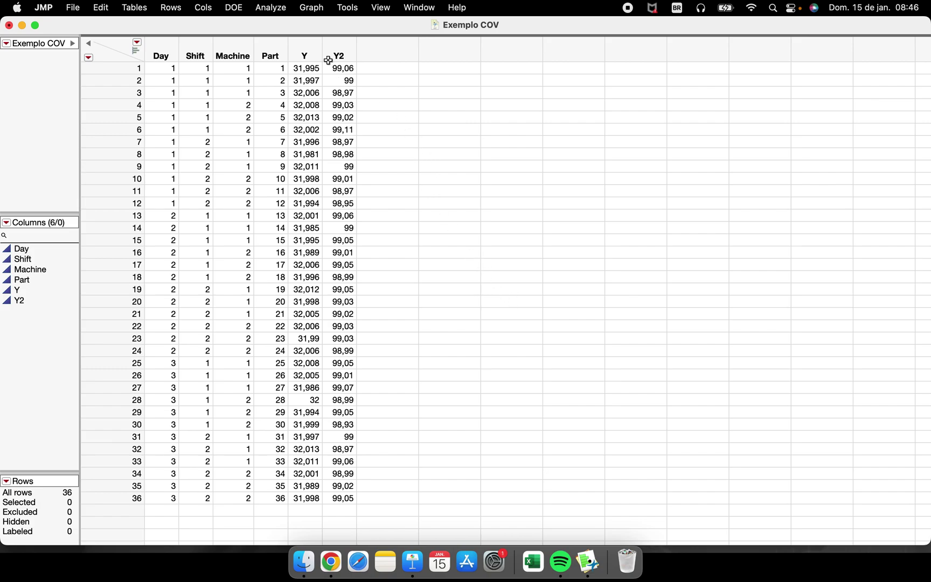
Step: Open a maximized Graph Builder and drag the Y column into the graph area
left_click(314, 8)
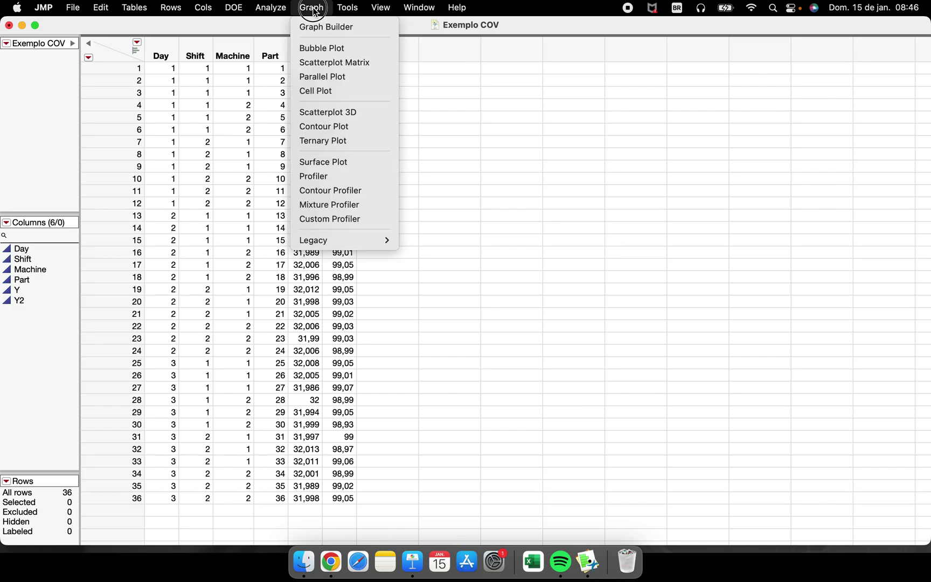
left_click(354, 27)
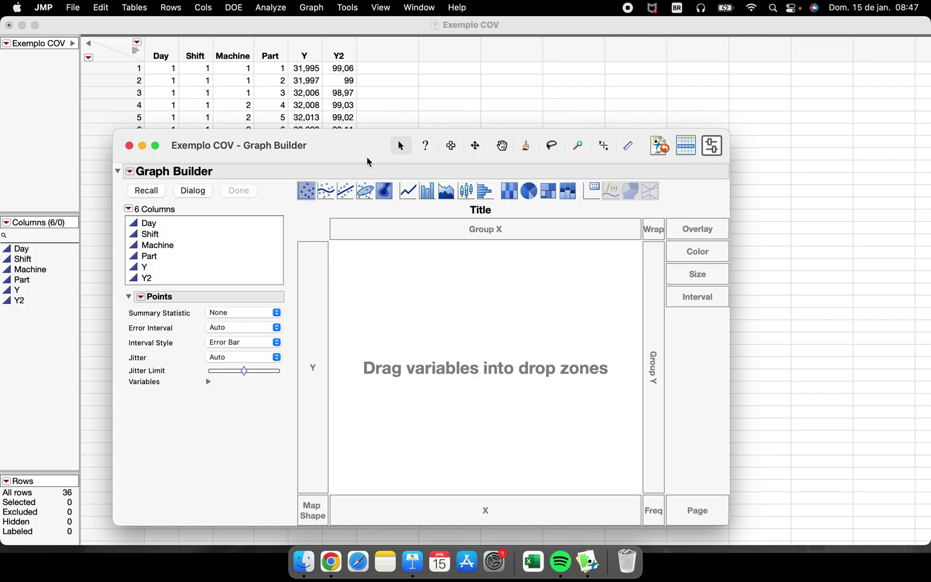
left_click_drag(368, 161, 354, 90)
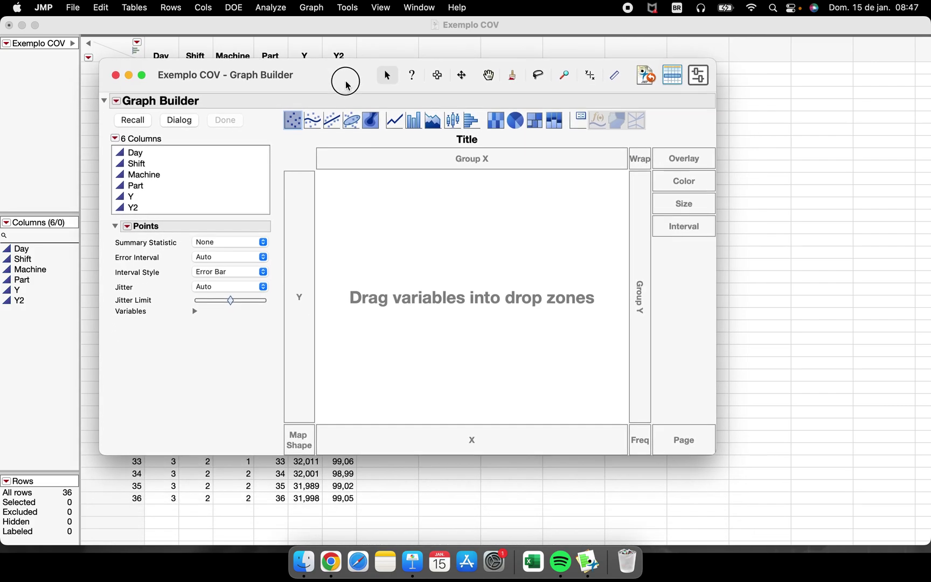
left_click(142, 74)
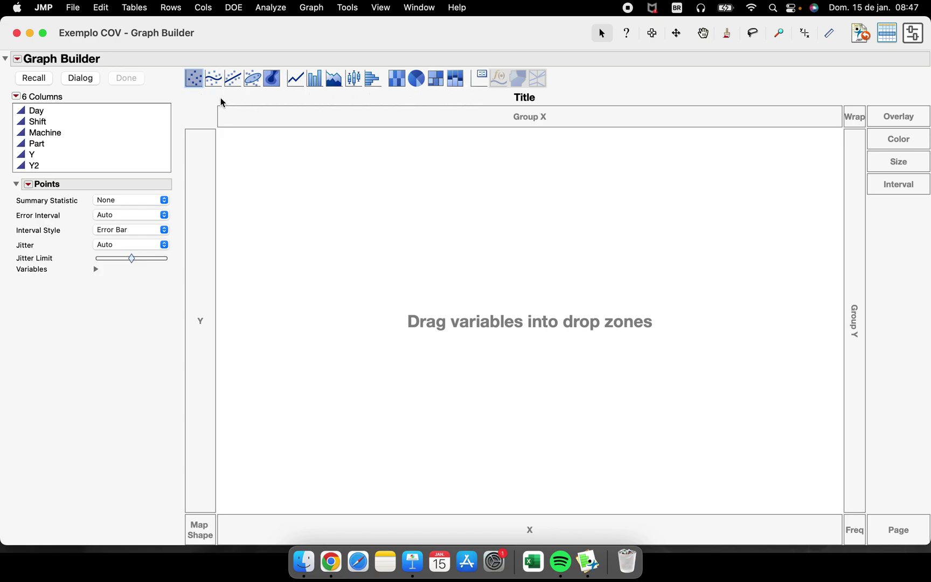
left_click(355, 90)
left_click(75, 159)
left_click_drag(77, 159, 546, 315)
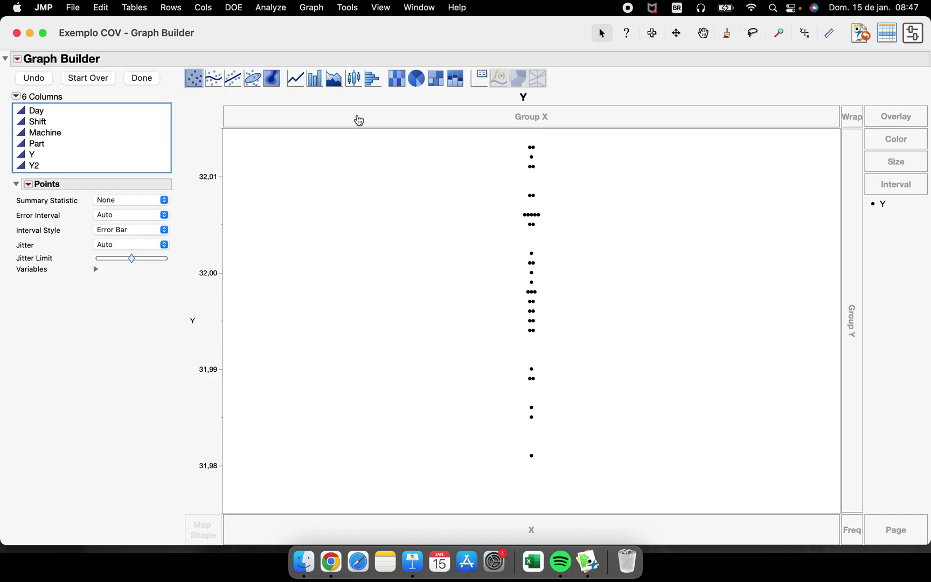
Step: Switch the Y point chart to a box plot element
left_click(353, 84)
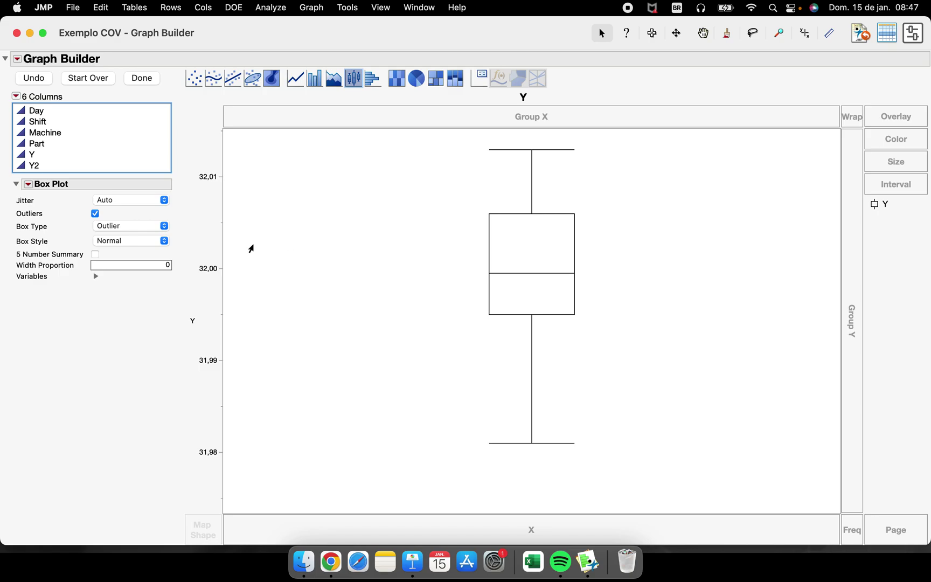
left_click(136, 229)
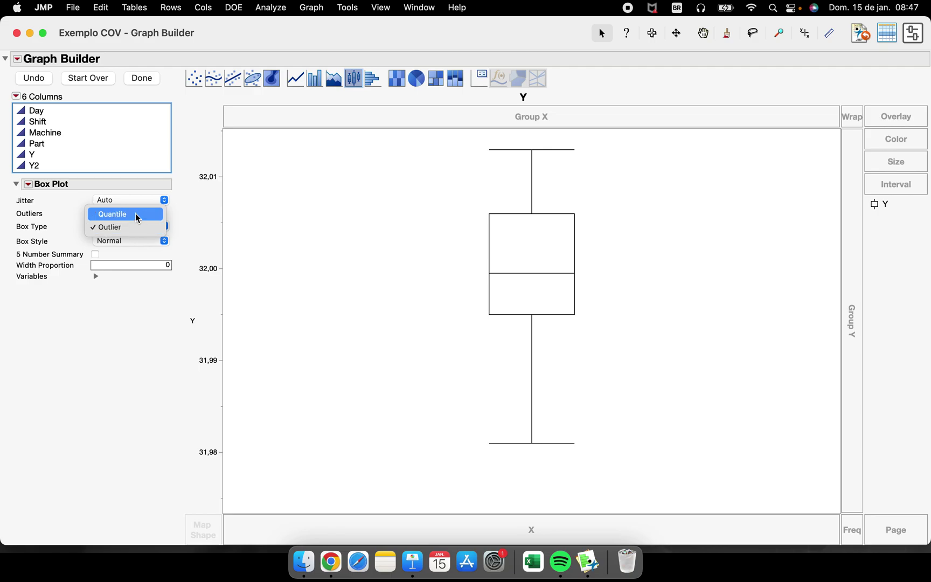
Step: Try the Quantile box type, then set it back to Outlier
left_click(135, 213)
left_click(114, 227)
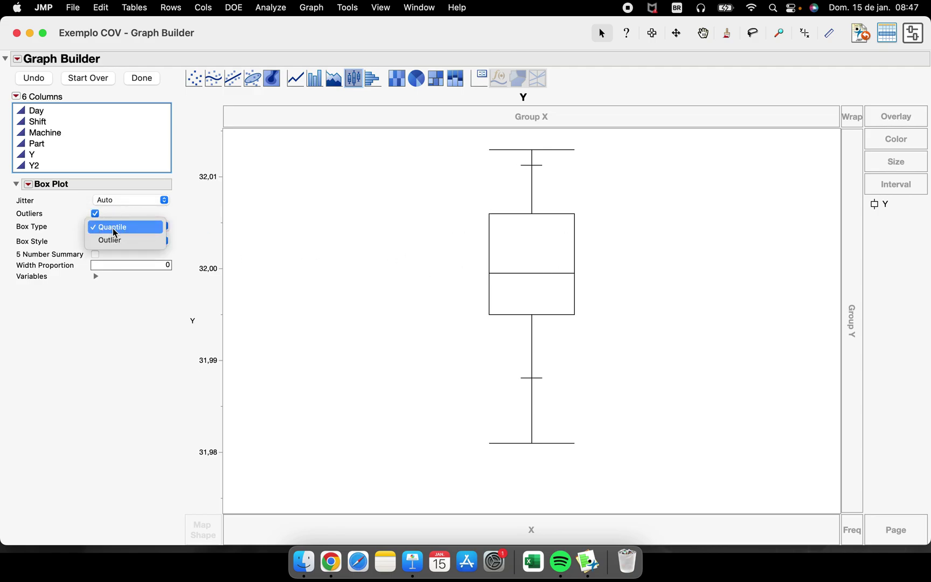
left_click(115, 239)
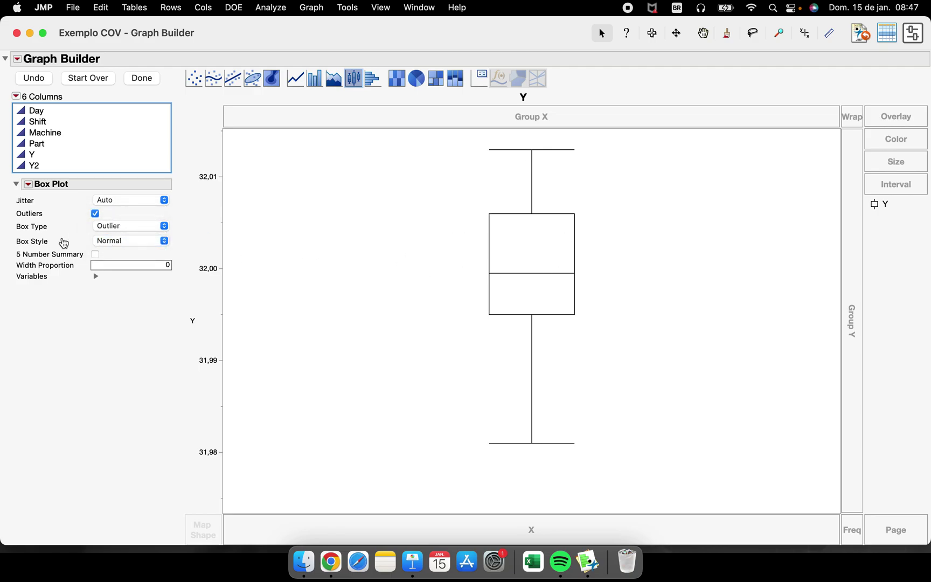
Step: Try Solid and Thin box styles, settle on Solid, and turn on 5 Number Summary
left_click(125, 241)
left_click(130, 253)
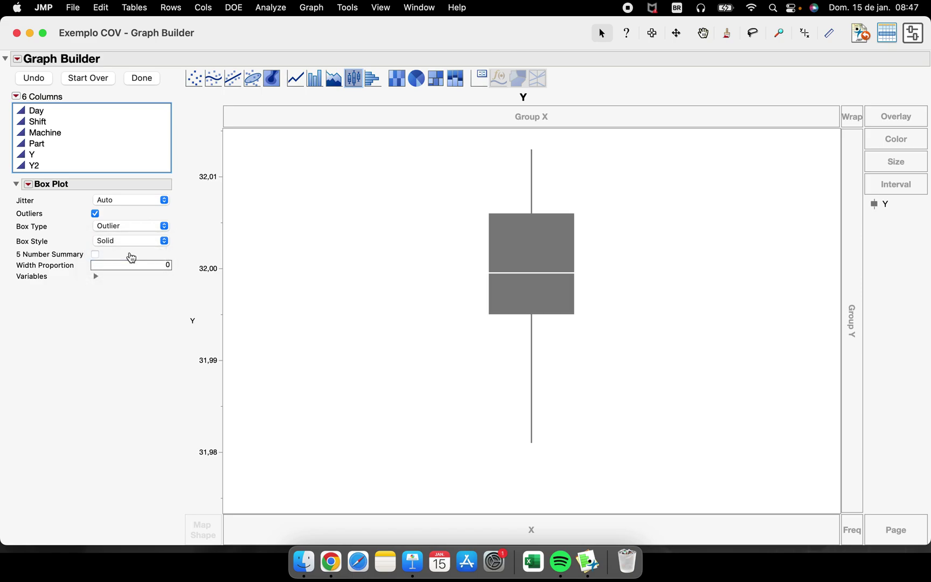
left_click(125, 241)
left_click(126, 253)
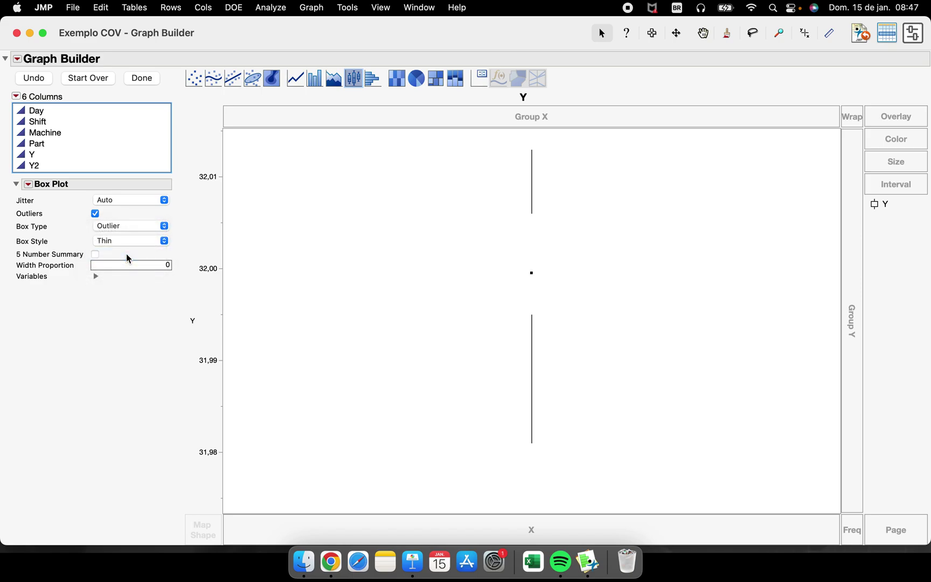
left_click(123, 240)
left_click(121, 230)
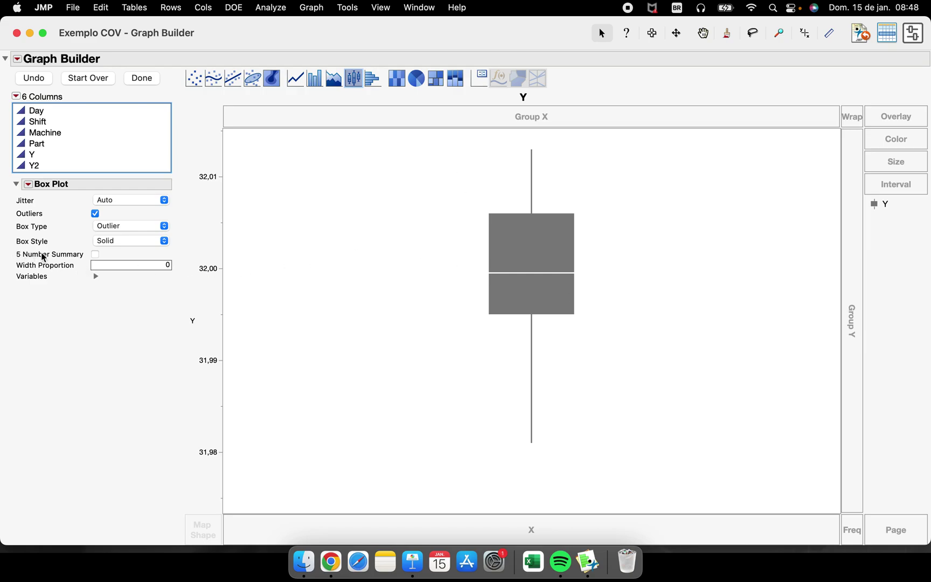
left_click(96, 255)
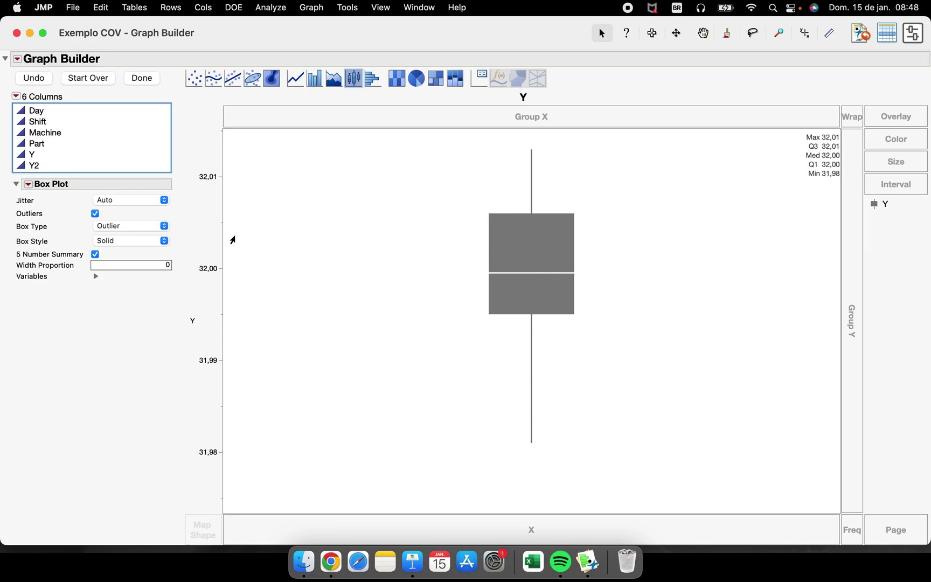
Step: Keep the Outlier box type and set the Box Style back to Normal
left_click(129, 227)
left_click(133, 228)
left_click(123, 241)
left_click(121, 227)
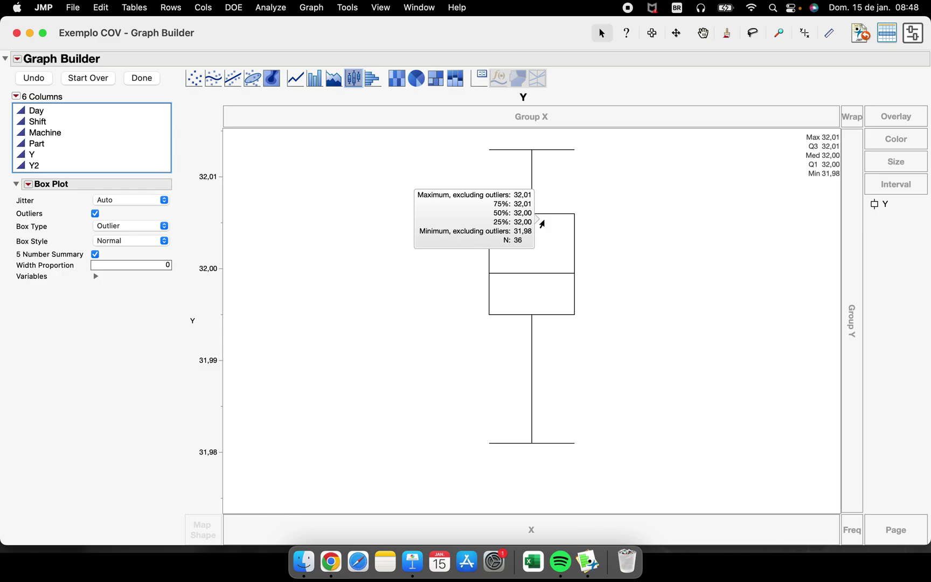
Step: Drop Machine on the X zone to split the box plot, then select columns Day through Part
left_click(59, 134)
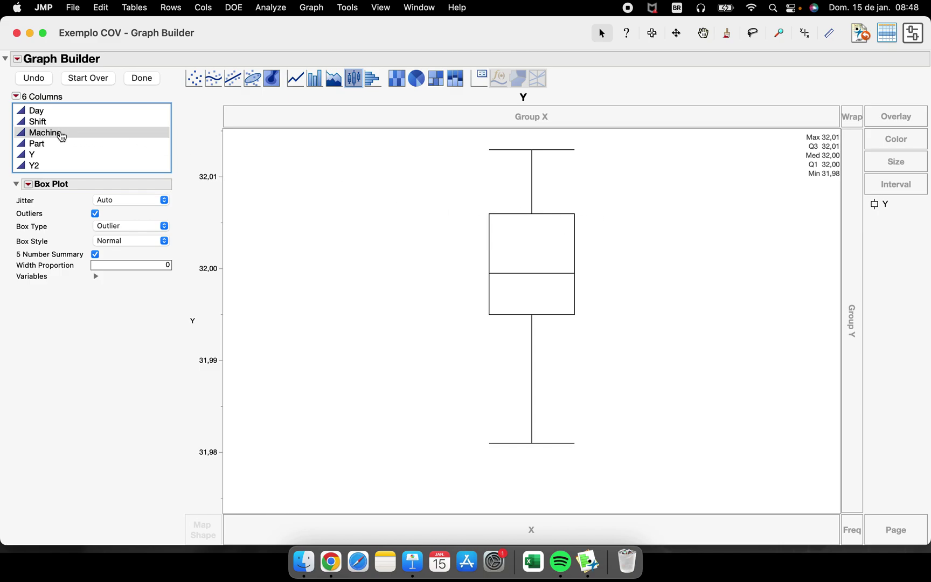
left_click_drag(56, 132, 543, 524)
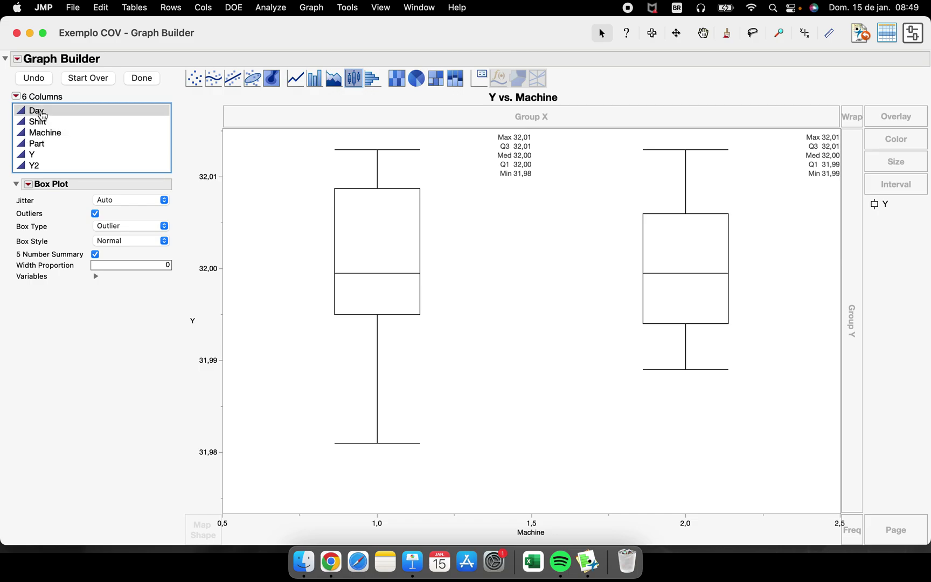
left_click_drag(39, 112, 47, 144)
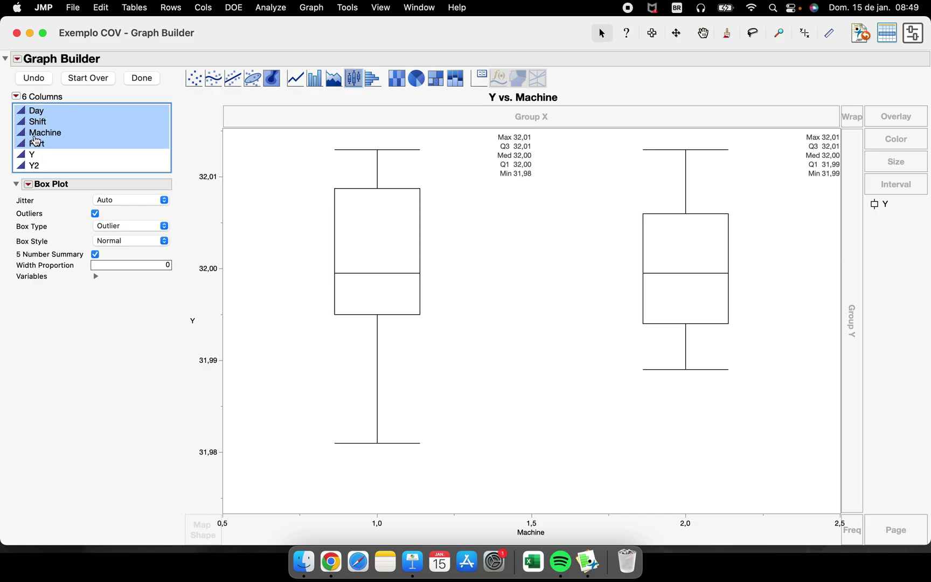
left_click(23, 139)
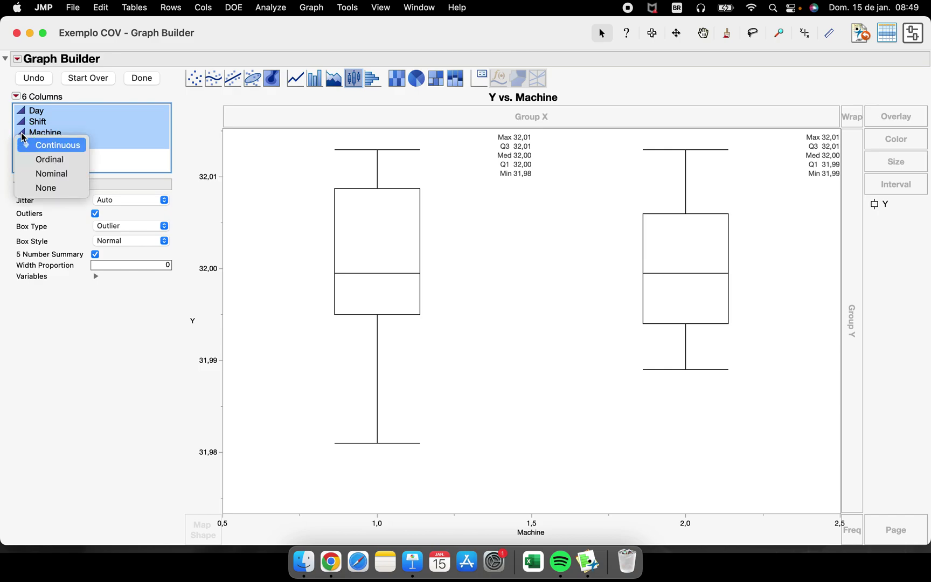
Step: Change Day, Shift, Machine and Part to the Nominal modeling type
left_click(47, 172)
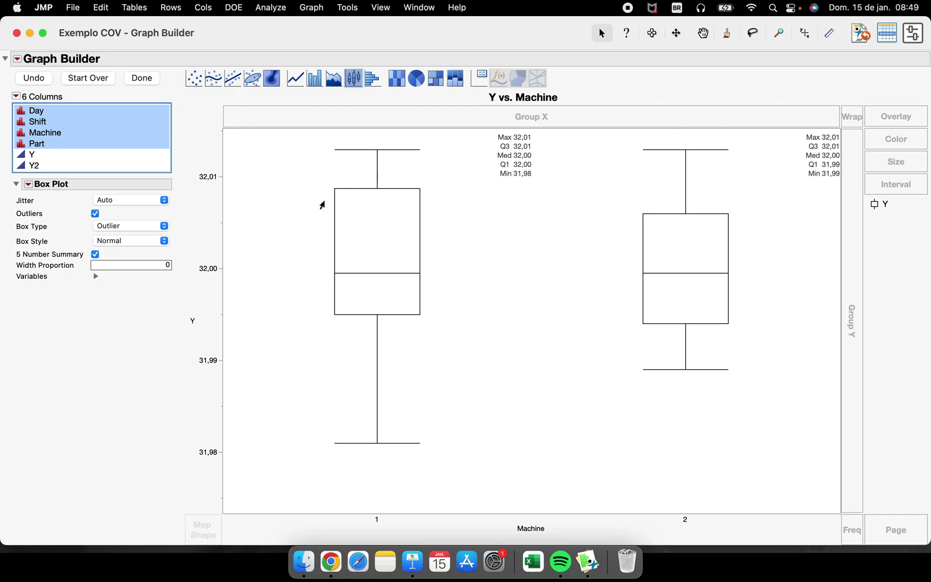
Step: Close Graph Builder and run Analyze > Distribution on Y, maximizing the report window
left_click(16, 34)
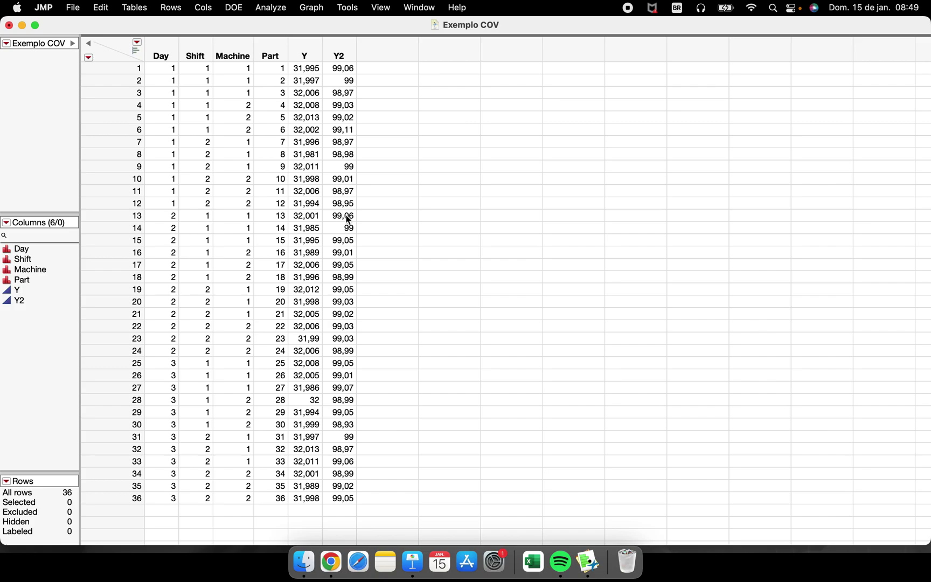
left_click(272, 7)
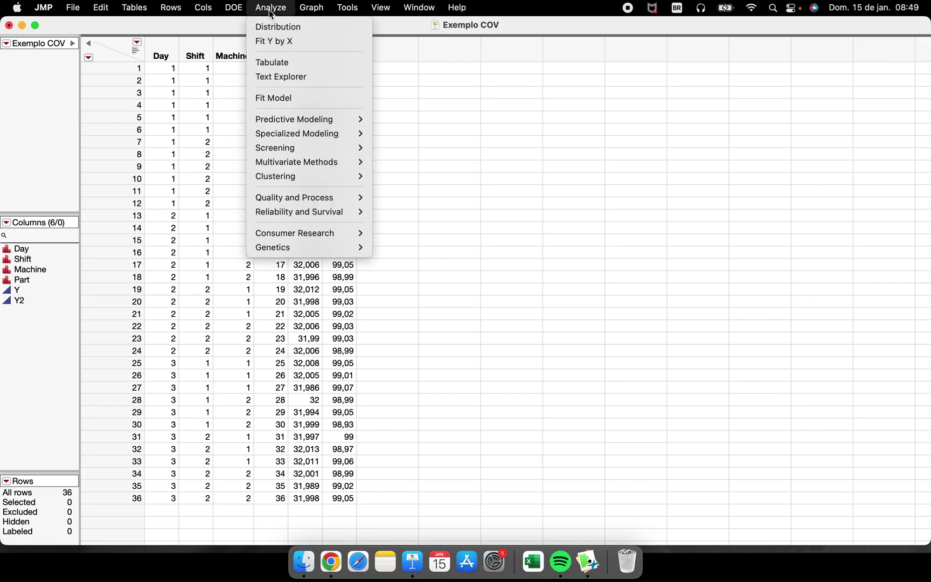
left_click(311, 30)
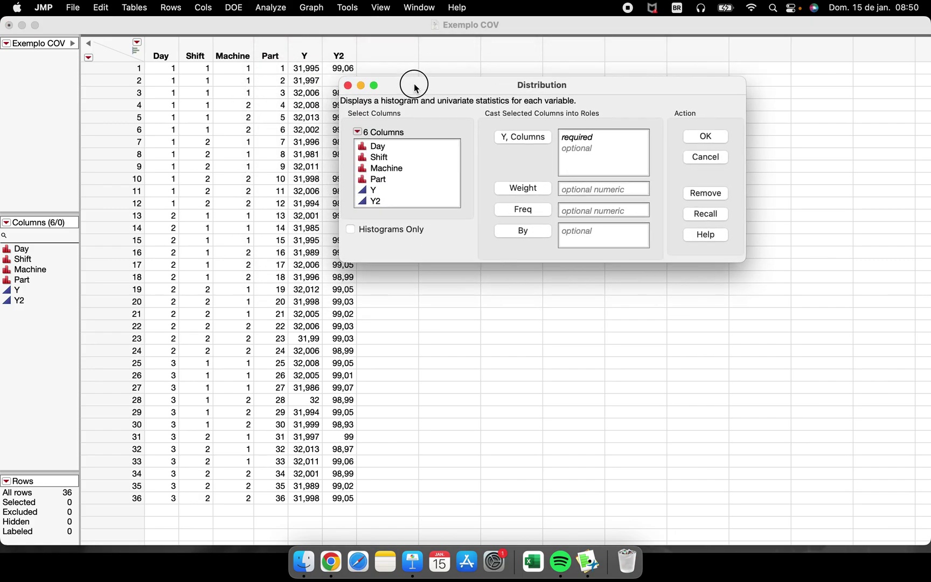
left_click_drag(414, 86, 477, 101)
left_click(469, 209)
left_click(596, 156)
left_click(777, 156)
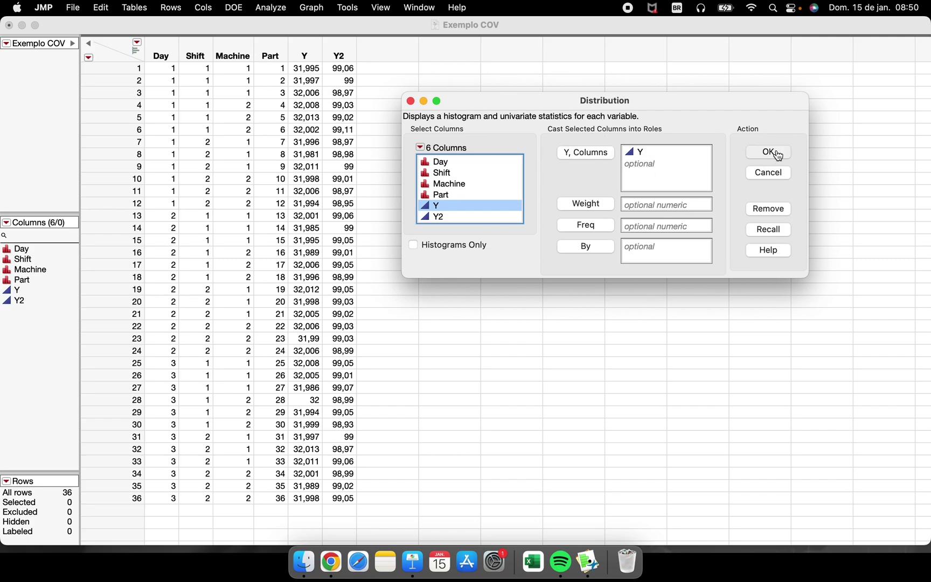
left_click(175, 77)
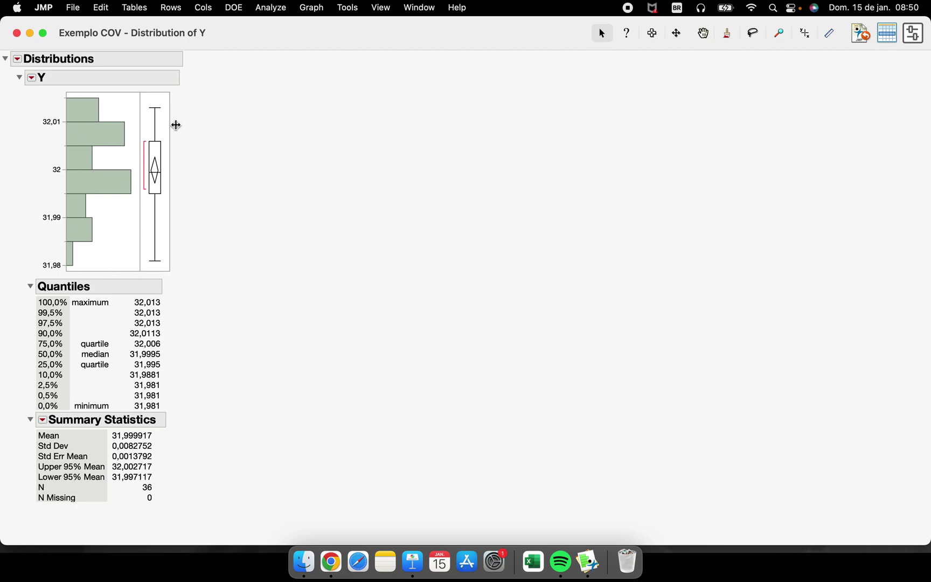
Step: Collapse the Summary Statistics section and open the Y red-triangle menu
left_click(201, 93)
mouse_move(203, 96)
left_mouse_down()
mouse_move(140, 117)
mouse_move(136, 257)
mouse_move(173, 302)
mouse_move(214, 83)
left_mouse_up()
left_click(30, 419)
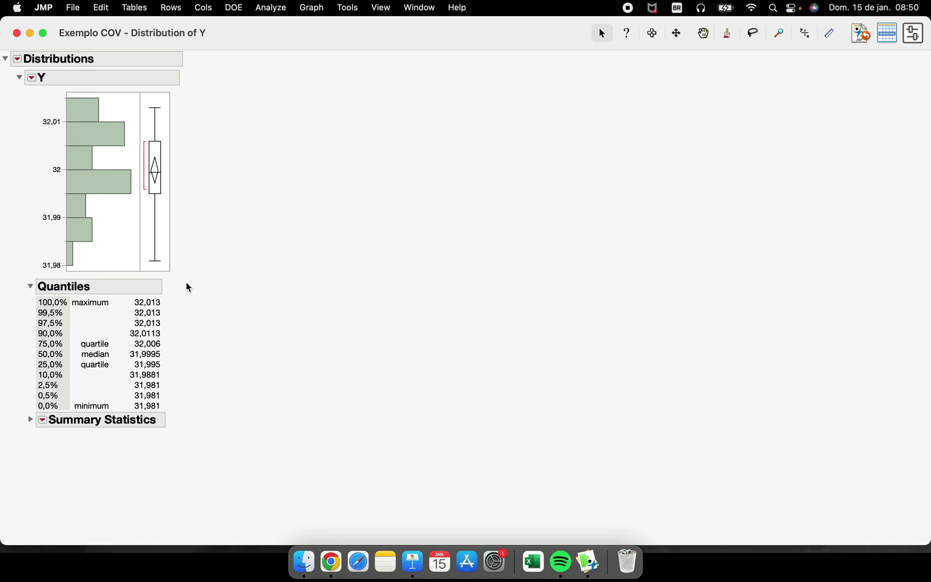
mouse_move(182, 408)
left_mouse_down()
mouse_move(182, 239)
mouse_move(7, 253)
mouse_move(1, 431)
mouse_move(204, 436)
left_mouse_up()
mouse_move(182, 87)
left_mouse_down()
mouse_move(144, 95)
mouse_move(145, 264)
mouse_move(181, 272)
mouse_move(197, 81)
left_mouse_up()
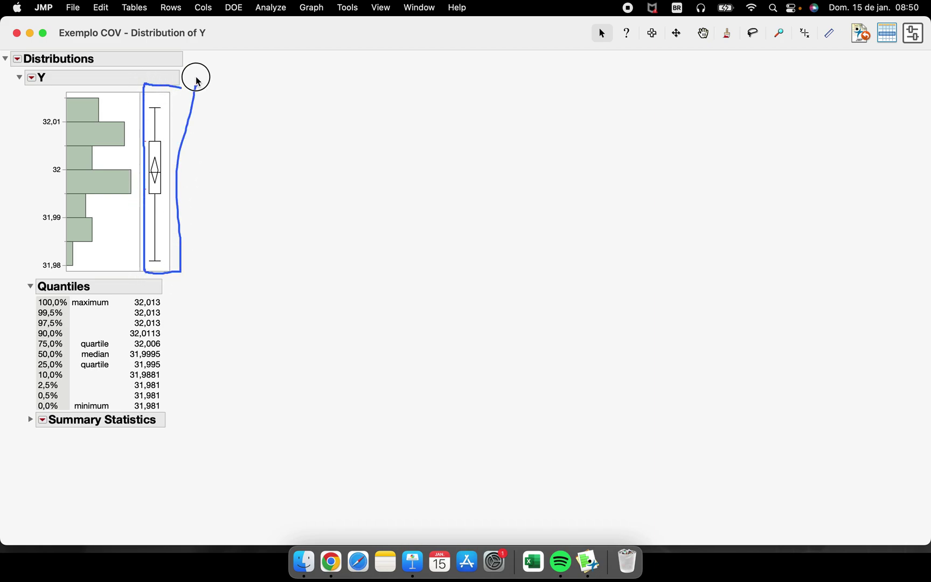
key("Escape")
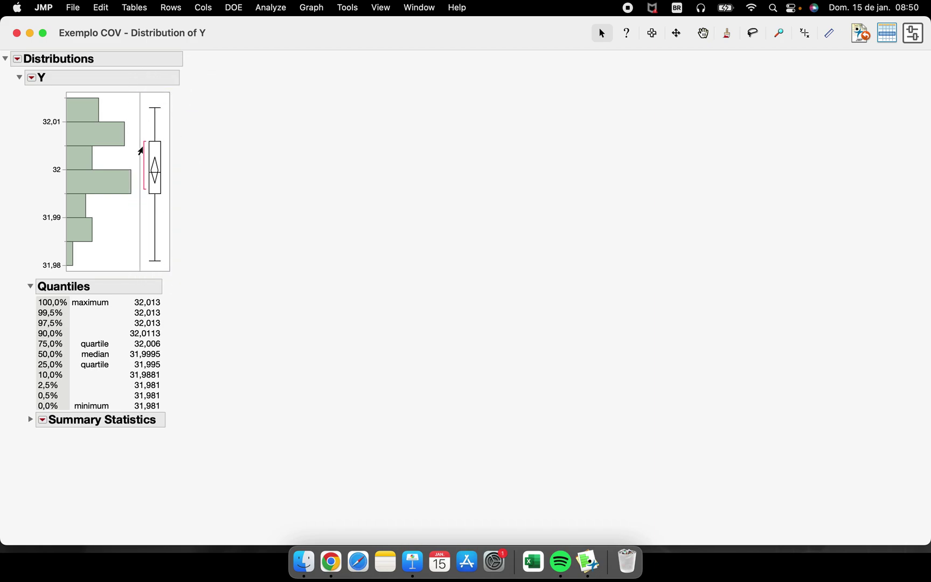
left_click(33, 78)
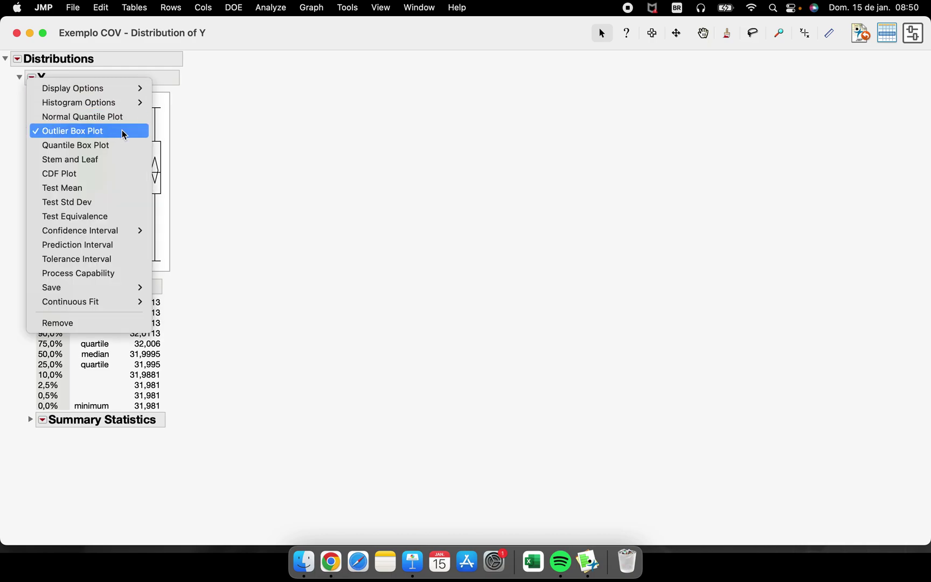
Step: Add then remove the Quantile Box Plot and hide the histogram, leaving only the outlier box plot
left_click(105, 146)
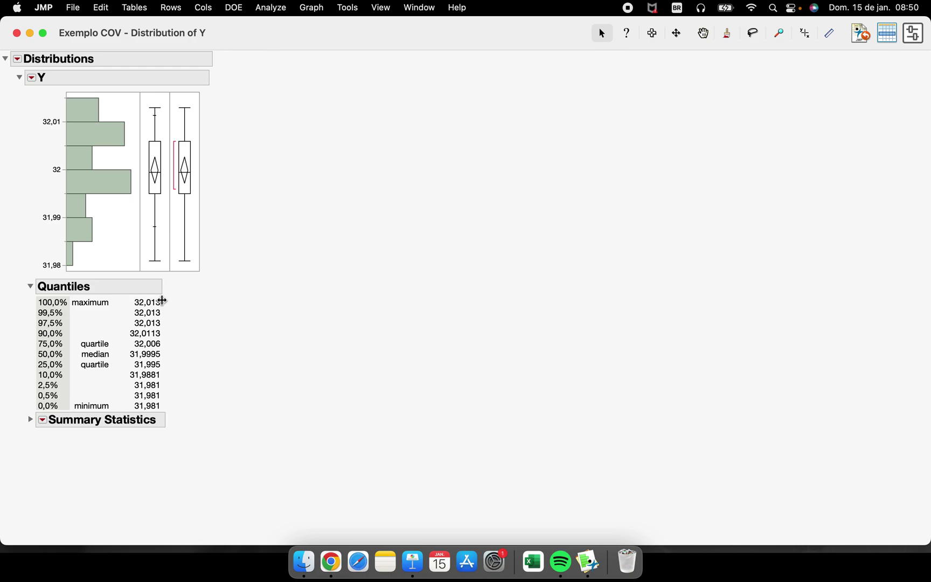
left_click(32, 77)
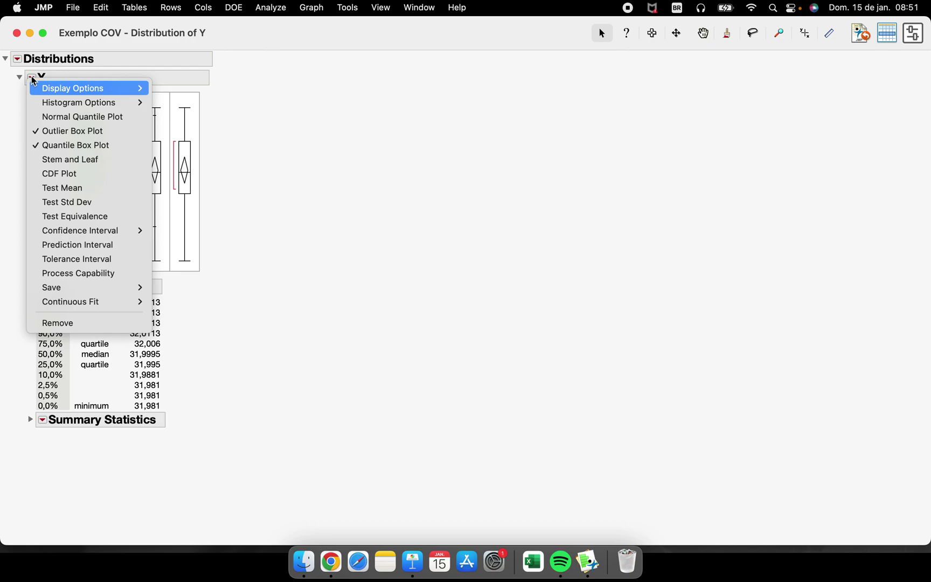
mouse_move(76, 101)
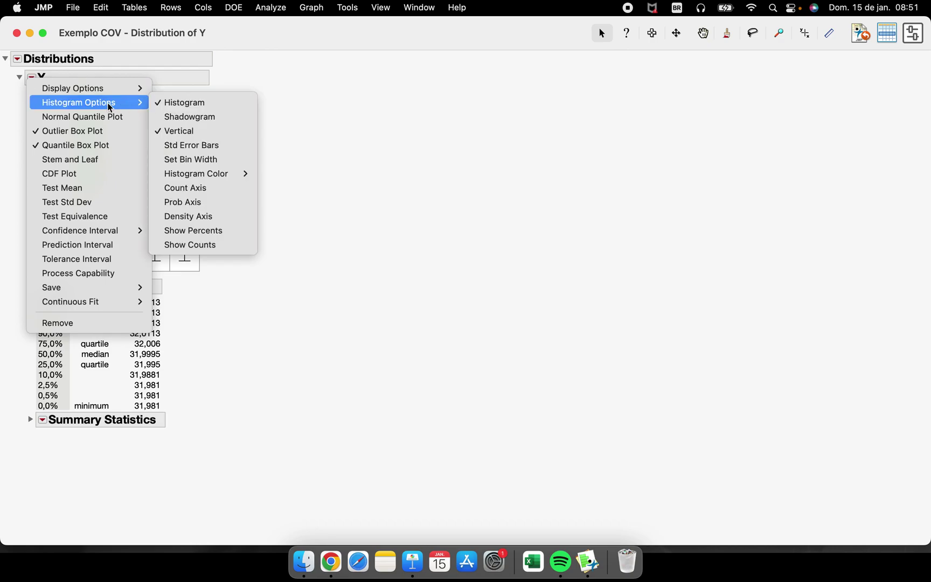
left_click(183, 103)
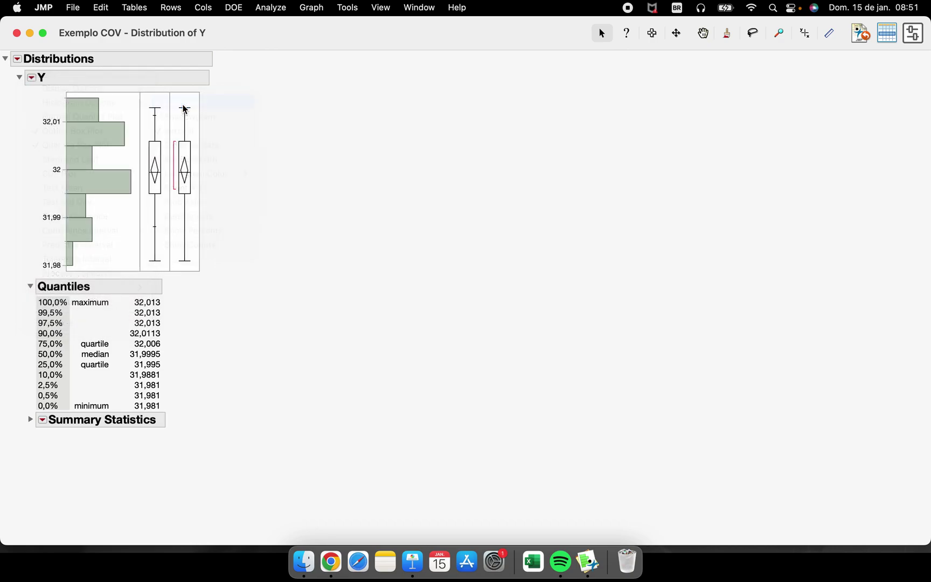
left_click(32, 78)
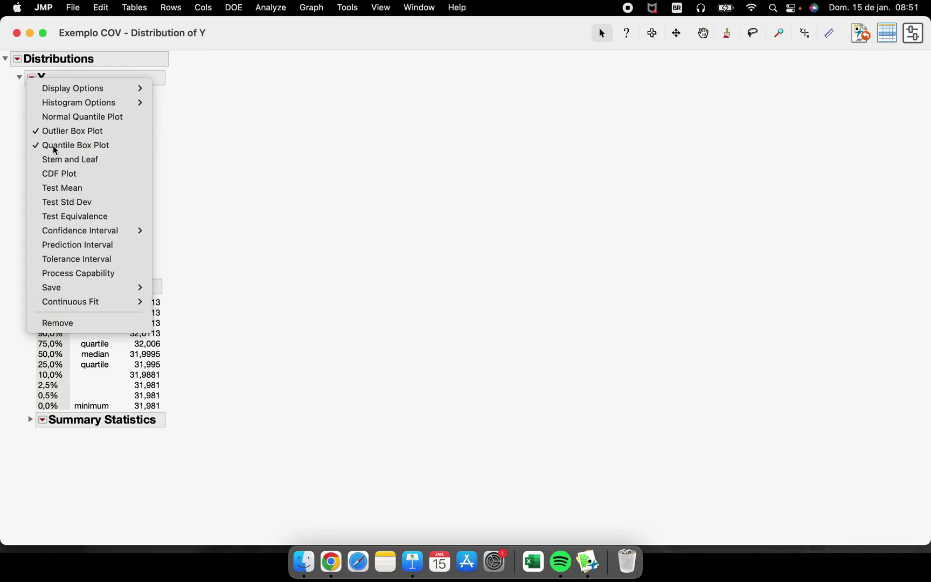
left_click(54, 145)
Step: Collapse Quantiles, enlarge the box plot frame, and close the Distribution report
left_click(29, 285)
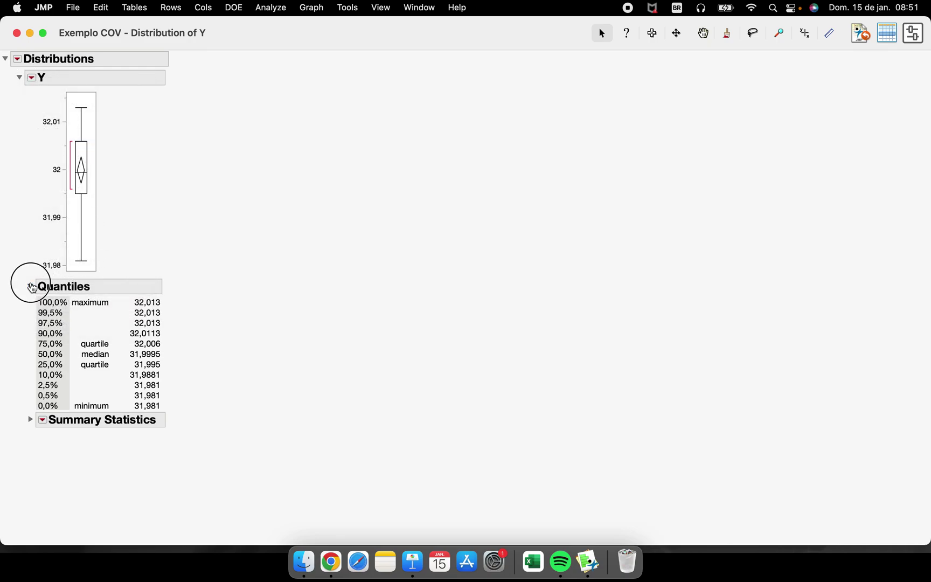
left_click_drag(96, 271, 176, 455)
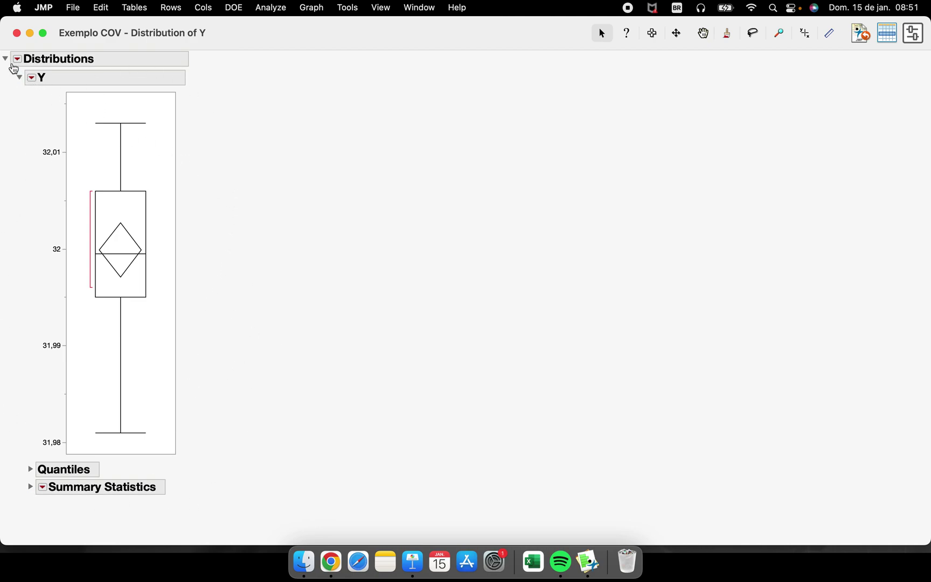
left_click(17, 33)
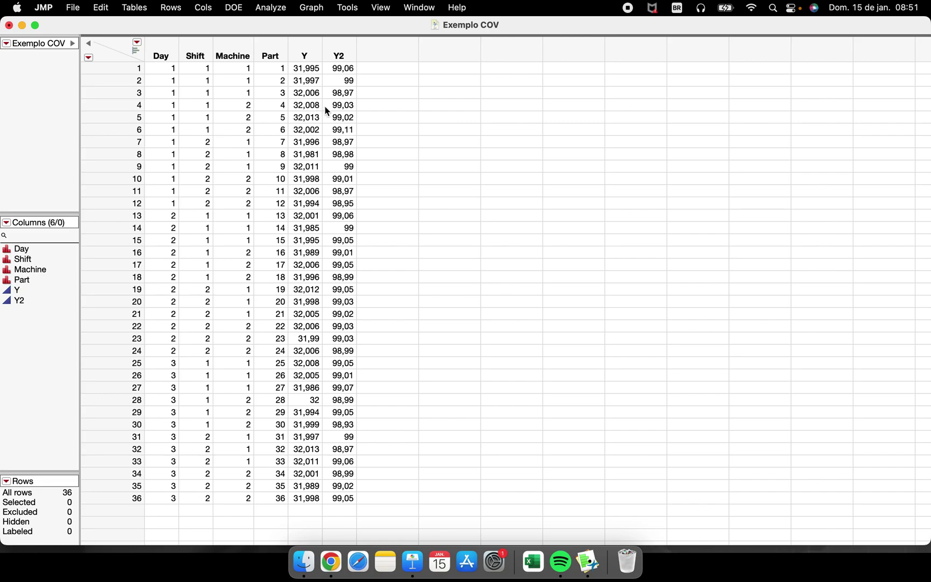
Step: Run Fit Y by X with Y as the response and Machine as the factor
left_click(275, 8)
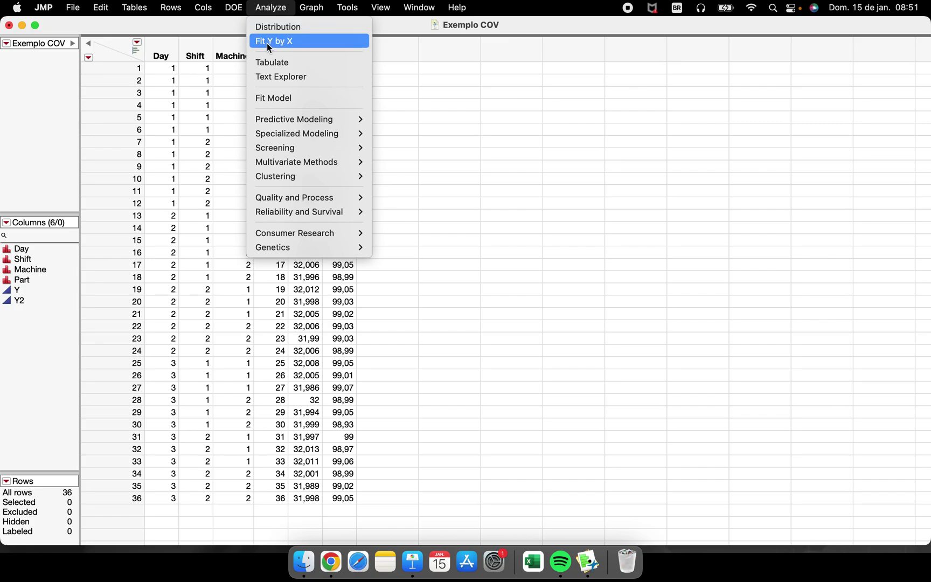
left_click(310, 41)
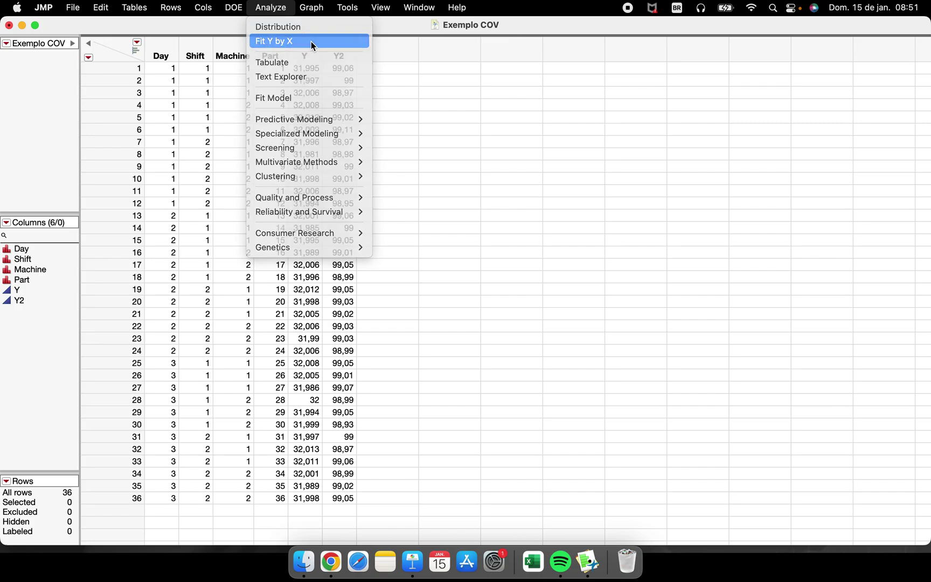
left_click(324, 198)
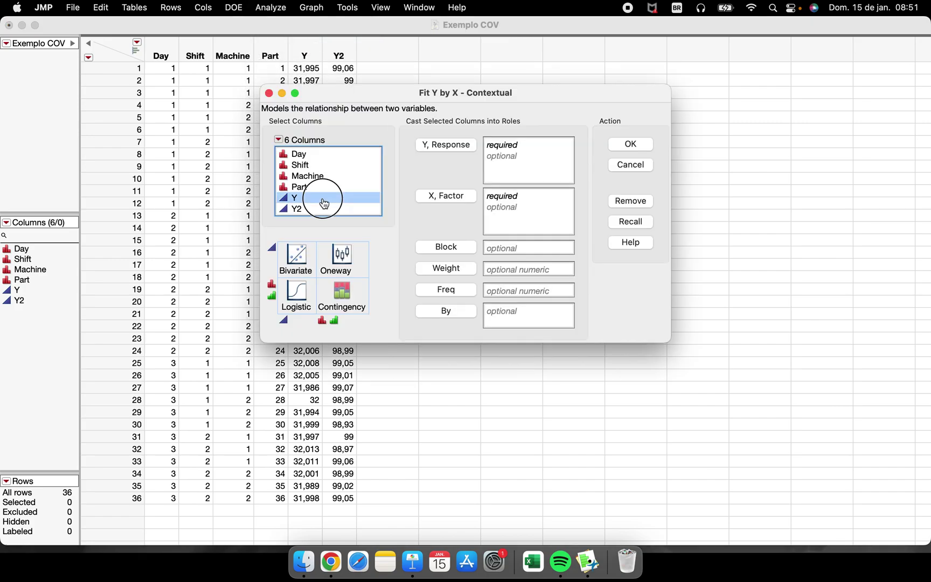
left_click(448, 145)
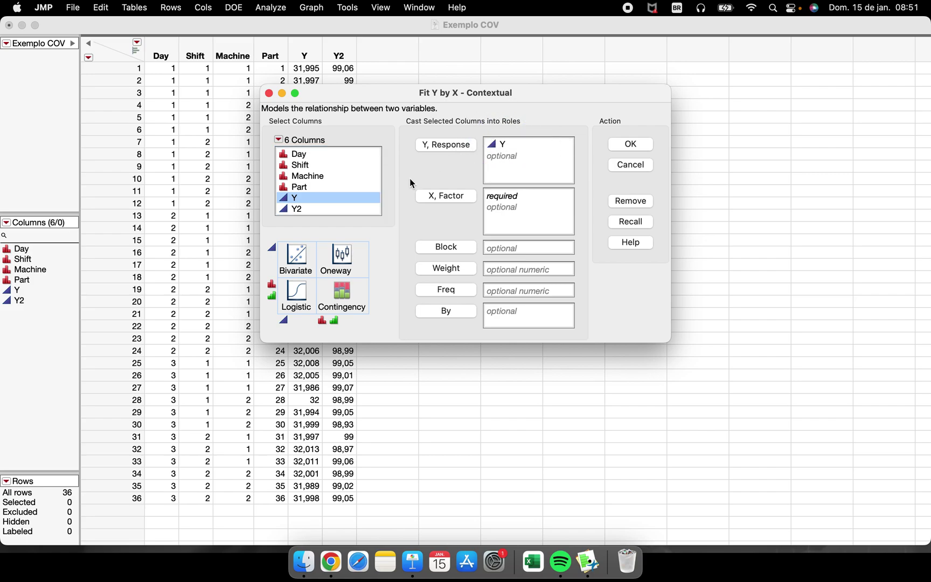
left_click(314, 178)
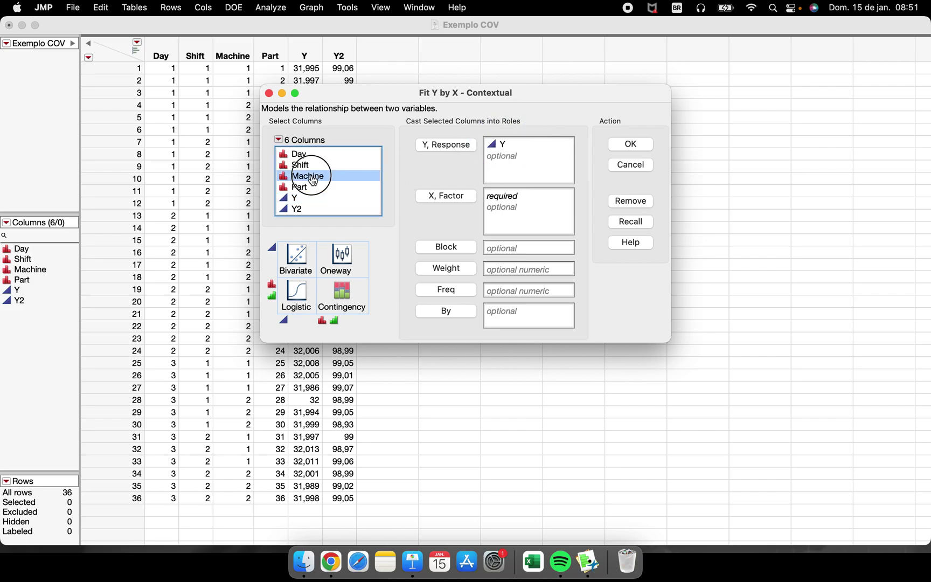
left_click(458, 199)
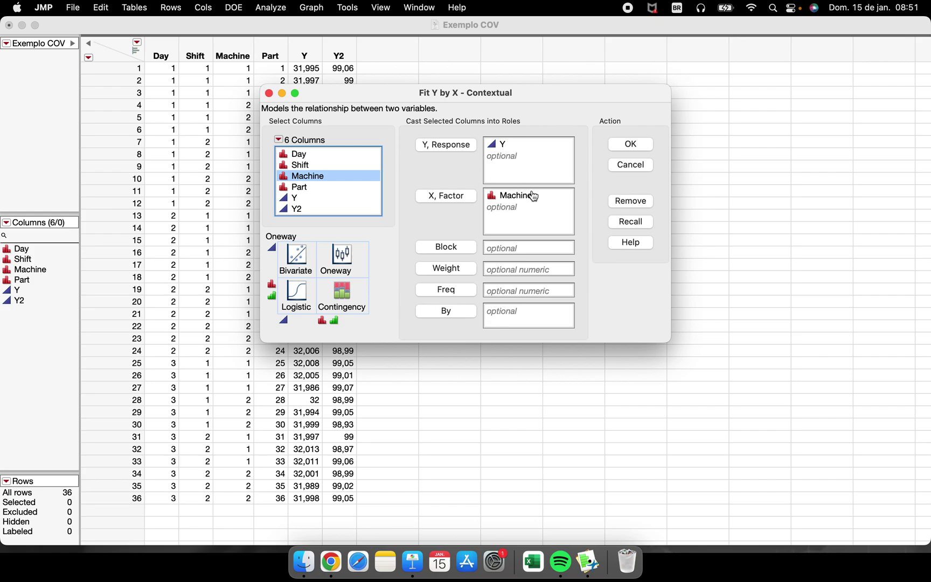
left_click(643, 143)
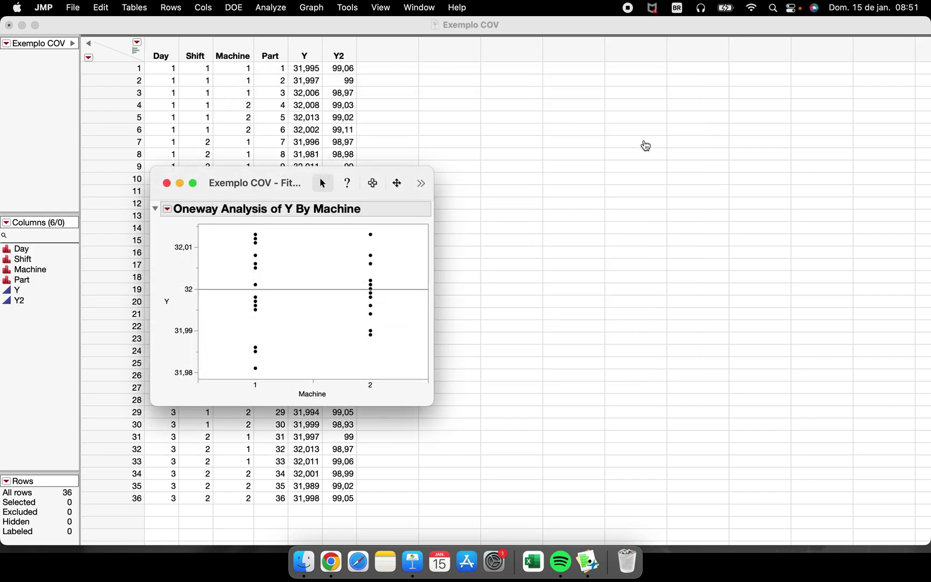
Step: Enlarge the Oneway report and annotate the Machine 1 and Machine 2 points
left_click_drag(231, 184, 257, 60)
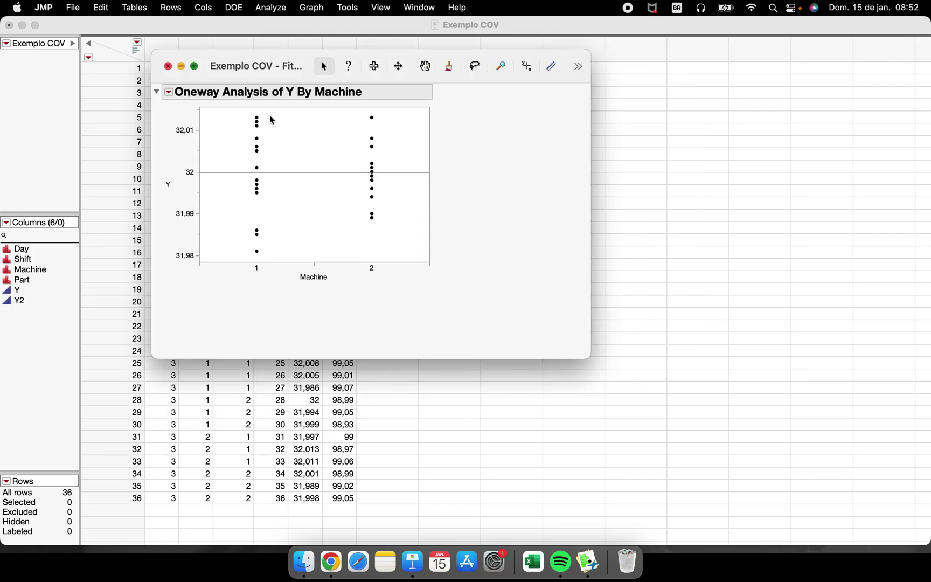
double_click(257, 60)
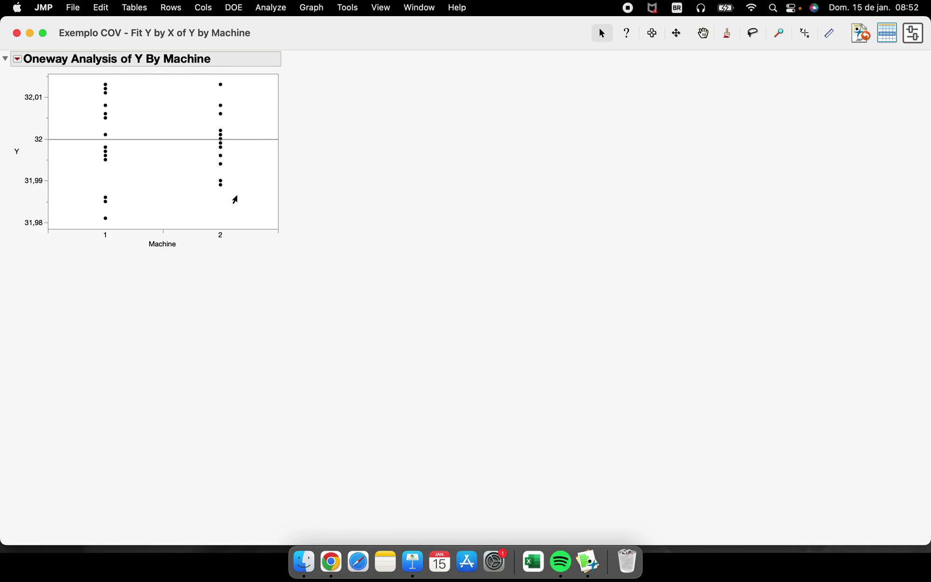
left_click_drag(122, 79, 97, 234)
mouse_move(186, 274)
left_mouse_down()
mouse_move(104, 220)
mouse_move(110, 233)
left_mouse_up()
mouse_move(208, 76)
left_mouse_down()
mouse_move(221, 125)
mouse_move(204, 89)
left_mouse_up()
Step: Clear the point selection and add Quantiles with box plots to the Oneway analysis
left_click(192, 177)
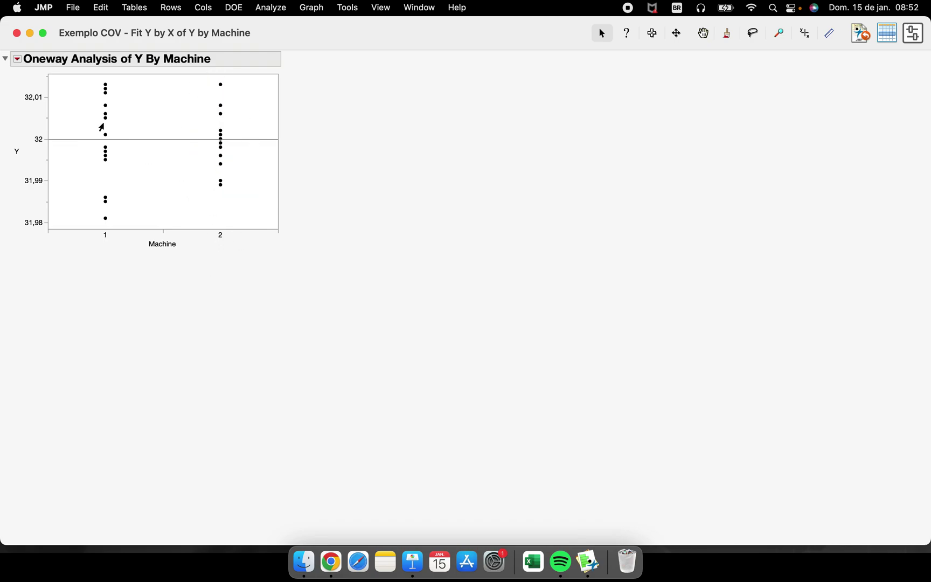
left_click(18, 61)
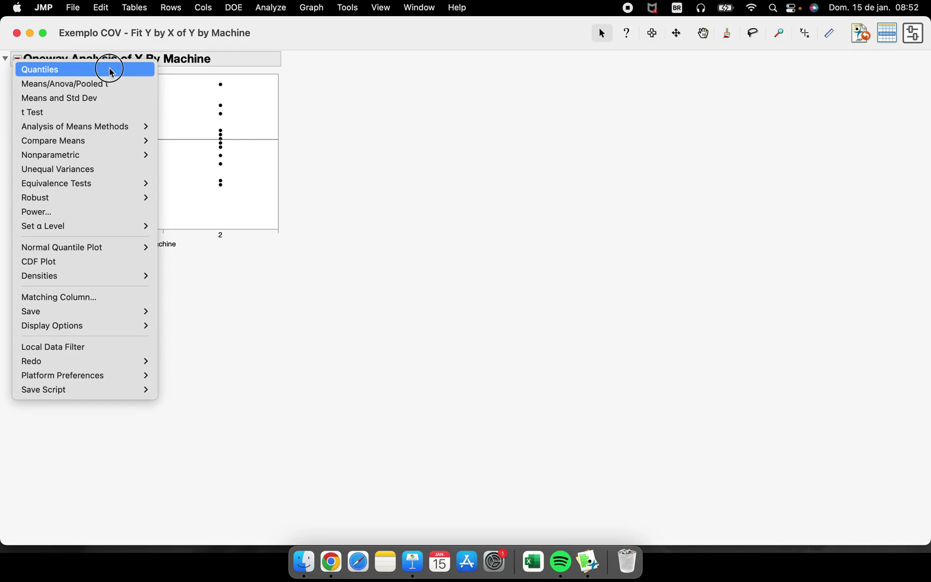
left_click(109, 68)
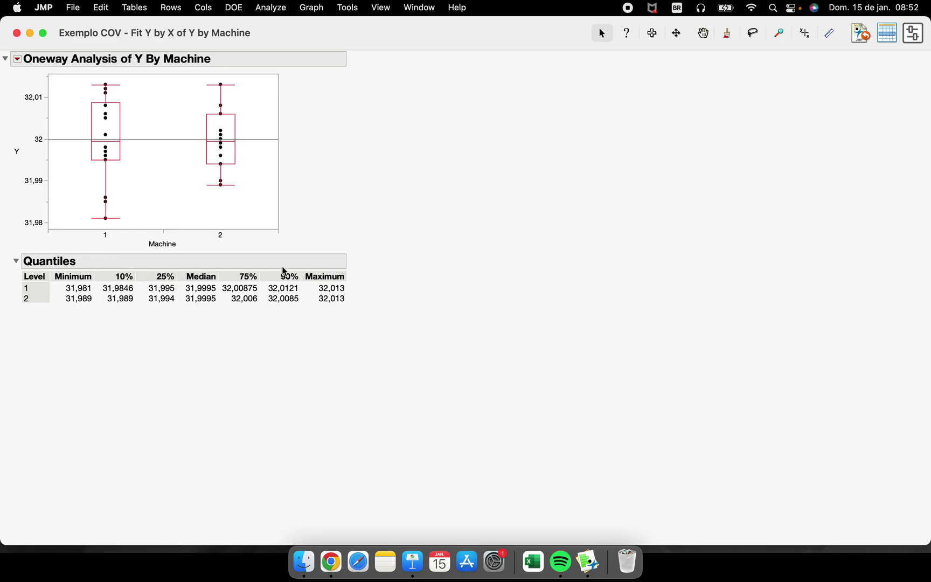
Step: Circle the Quantiles table with an annotation, then close the Fit Y by X report
mouse_move(365, 271)
left_mouse_down()
mouse_move(5, 260)
mouse_move(249, 250)
left_mouse_up()
left_click(17, 33)
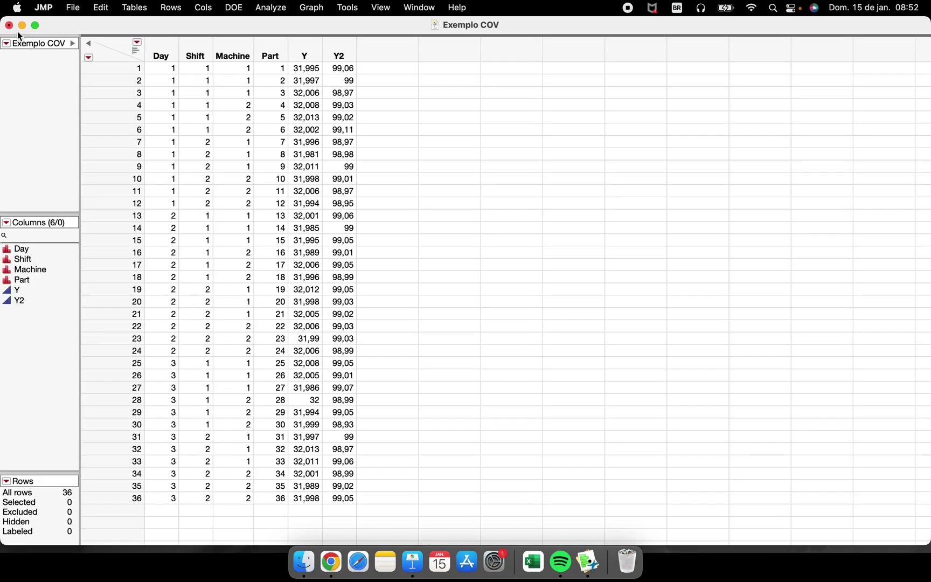
Step: Launch a Variability / Attribute Gauge Chart with Y as response and Machine as grouping
left_click(271, 7)
mouse_move(345, 197)
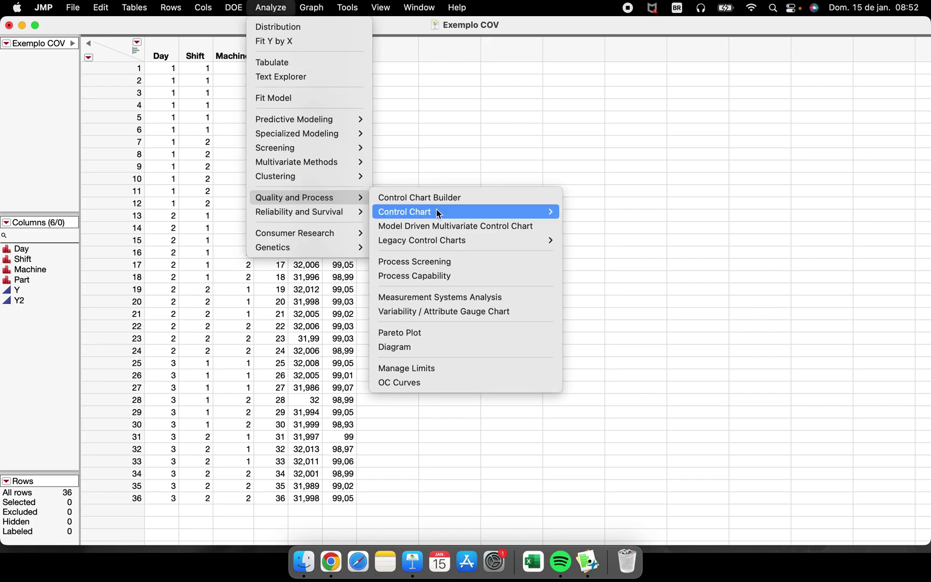
left_click(398, 312)
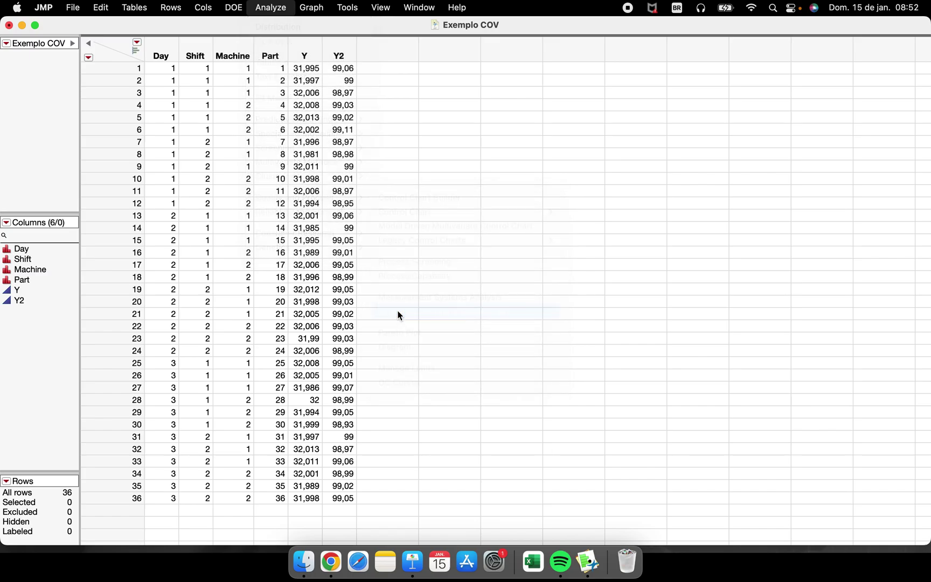
left_click_drag(303, 59, 471, 69)
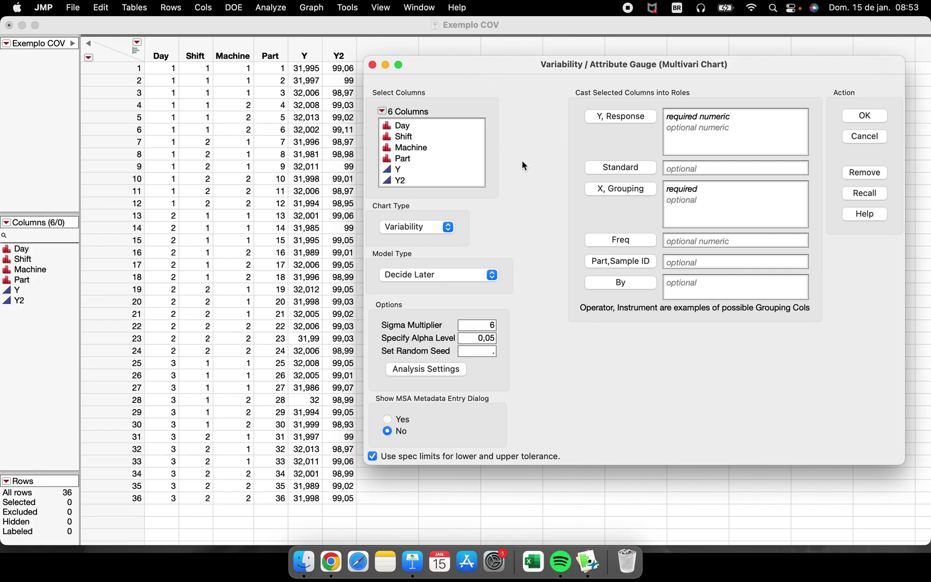
left_click(447, 169)
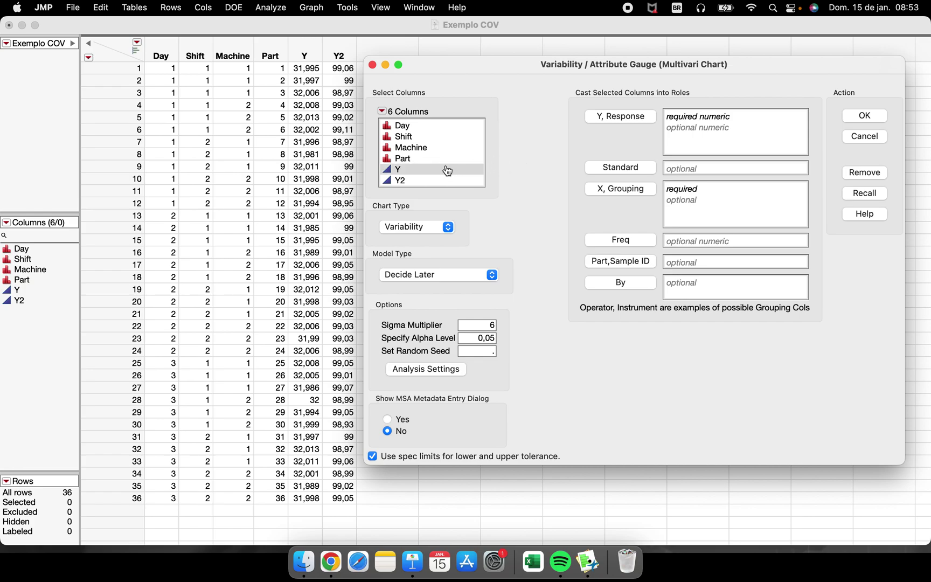
left_click(620, 118)
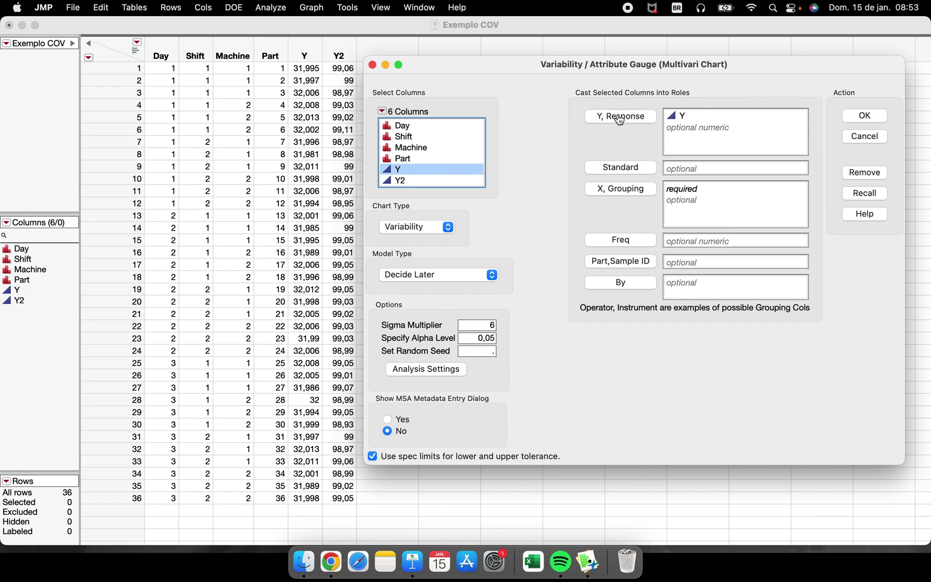
left_click(427, 148)
left_click(639, 193)
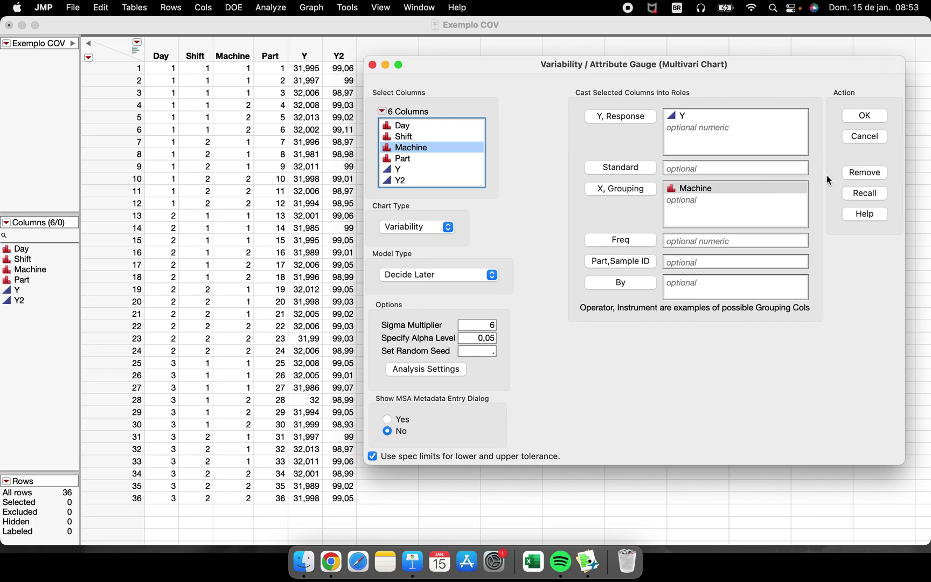
left_click(880, 119)
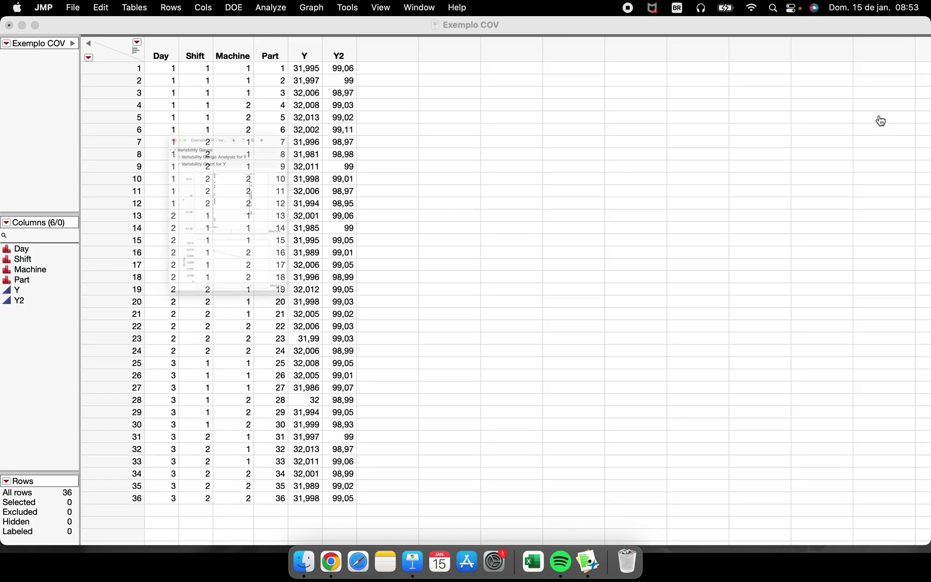
Step: Reposition the variability report and highlight Machine 1, then Machine 2 points before clearing
left_click_drag(339, 139, 565, 68)
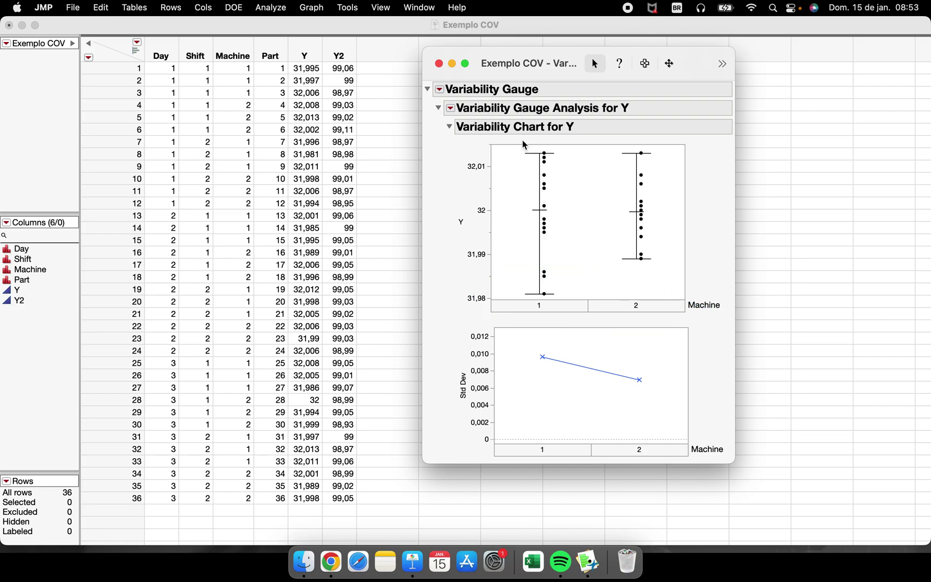
left_click_drag(517, 147, 577, 318)
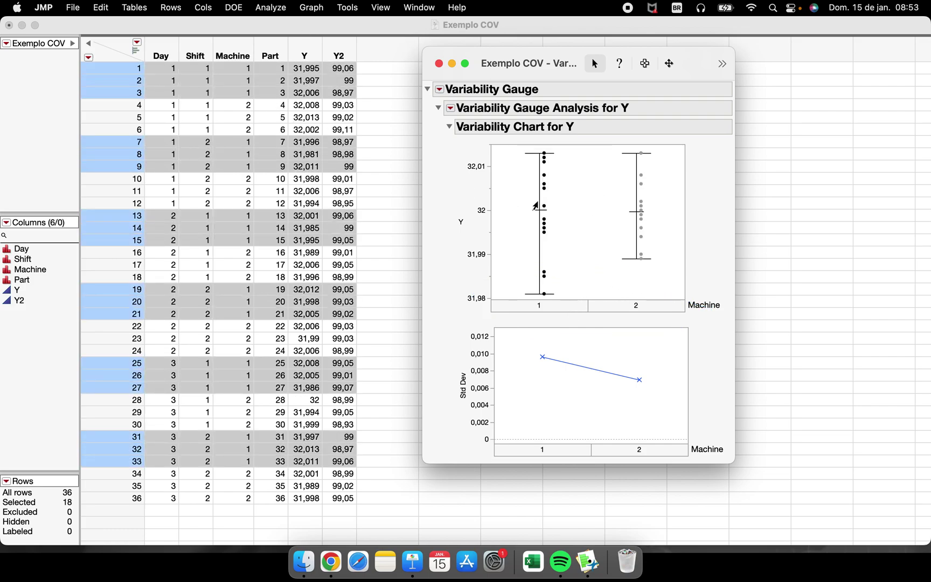
left_click_drag(605, 150, 657, 264)
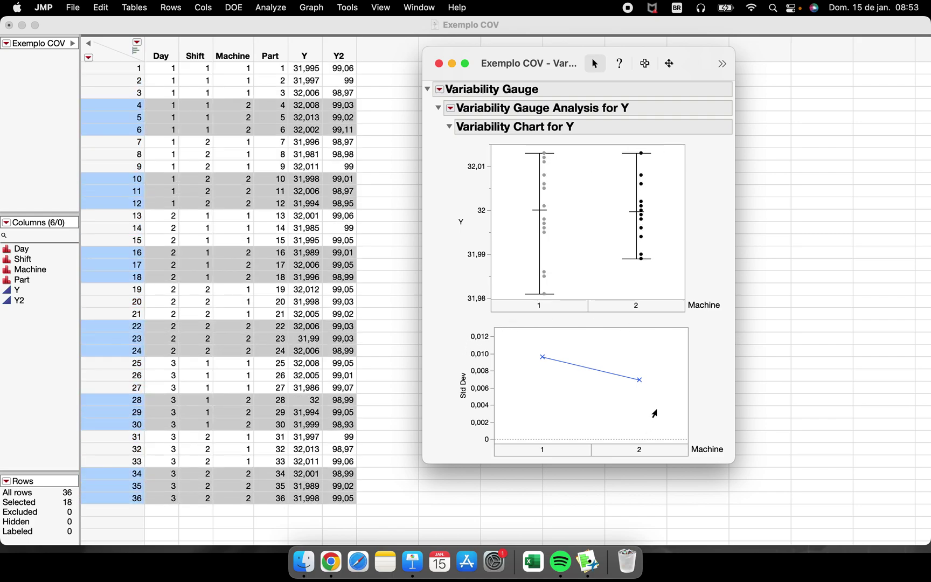
left_click(593, 215)
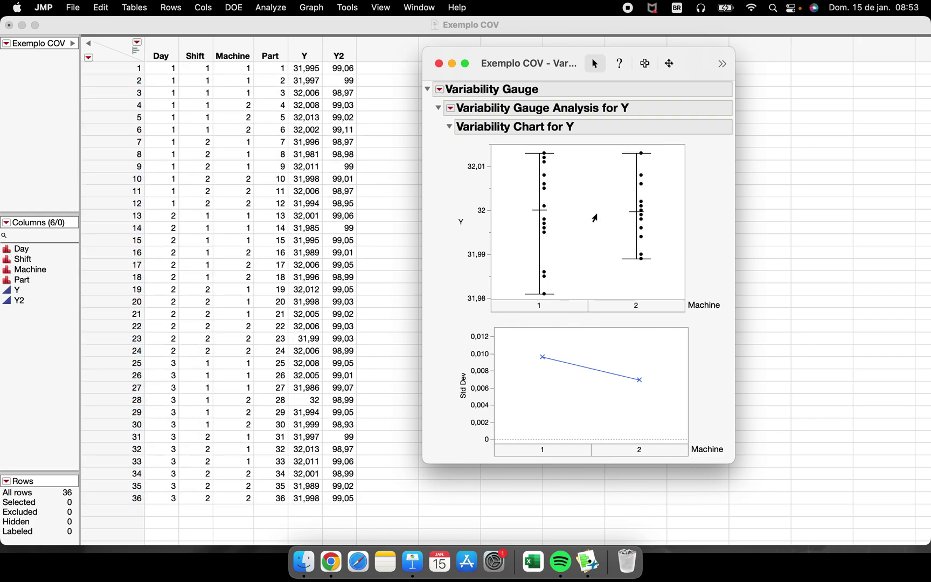
Step: Turn off the Std Dev Chart in the variability analysis options
left_click(451, 108)
left_click(509, 368)
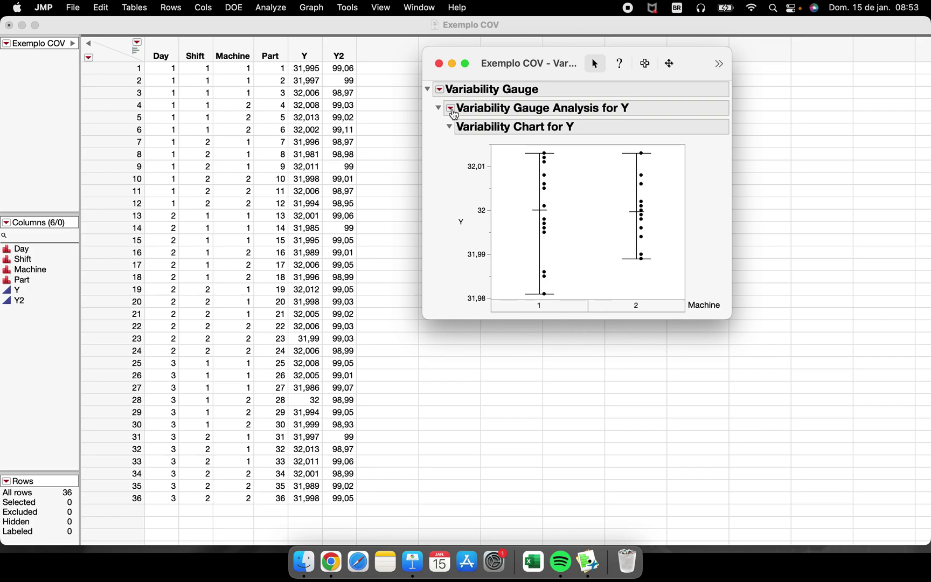
left_click(452, 109)
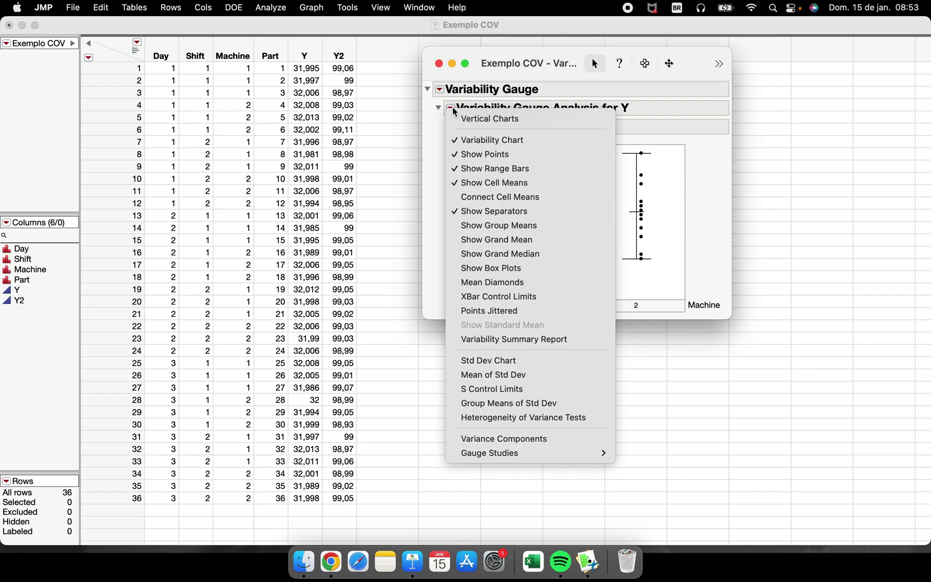
Step: Show box plots with points hidden on the variability chart, then close the report
left_click(513, 269)
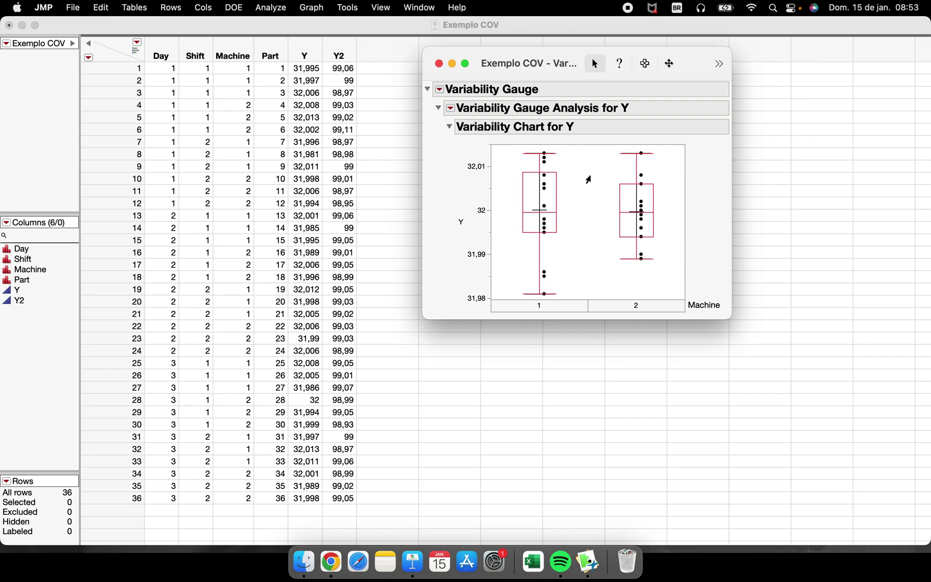
left_click(451, 108)
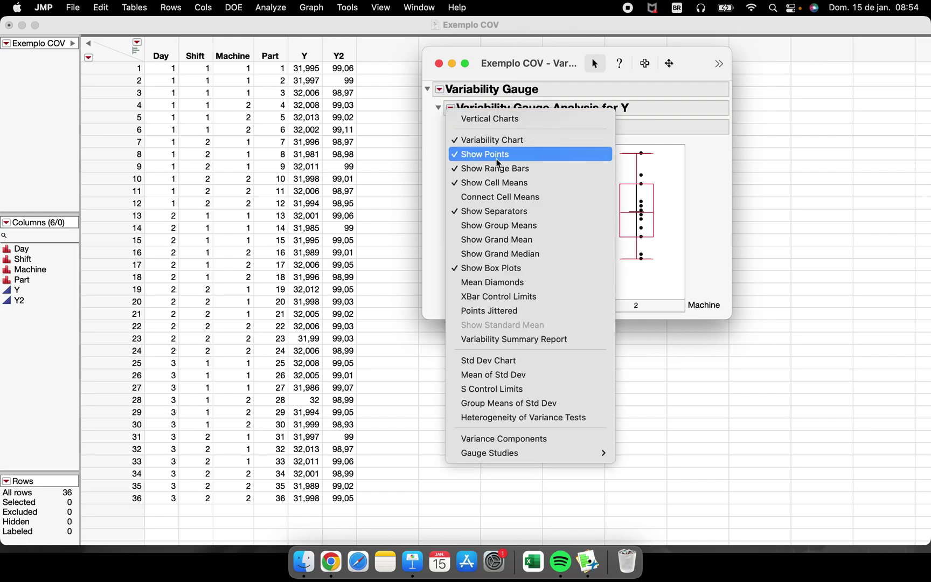
left_click(524, 158)
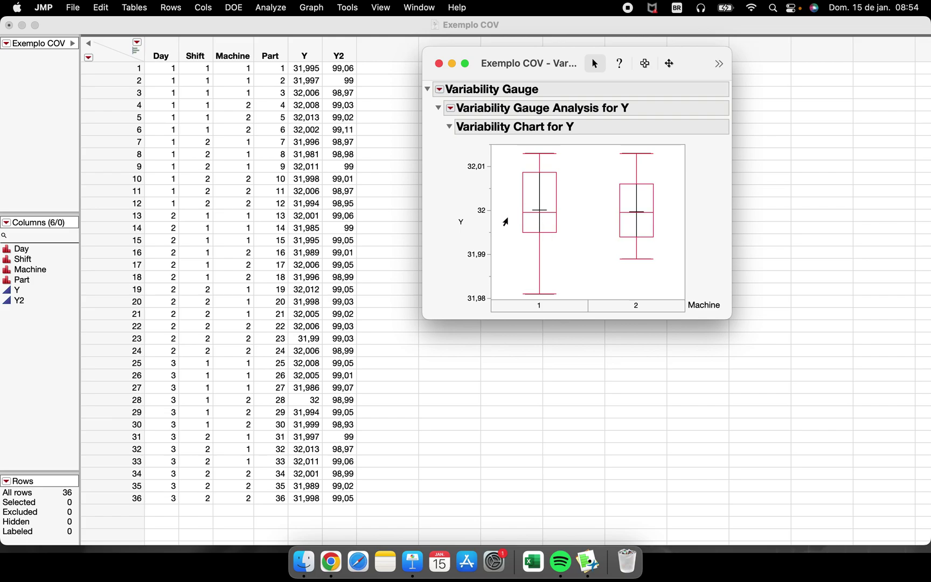
mouse_move(553, 216)
left_click(439, 64)
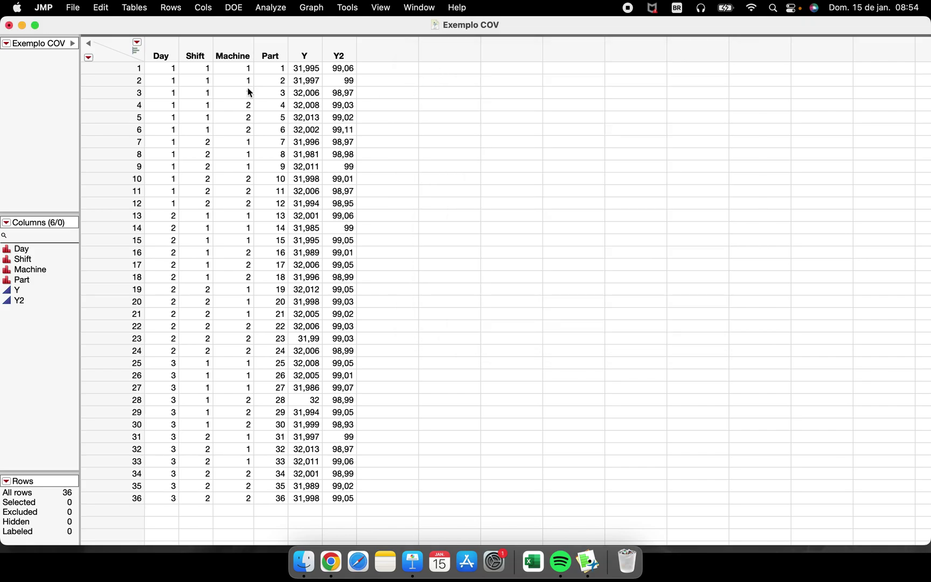
Step: Minimize the Exemplo COV data table window
left_click(22, 27)
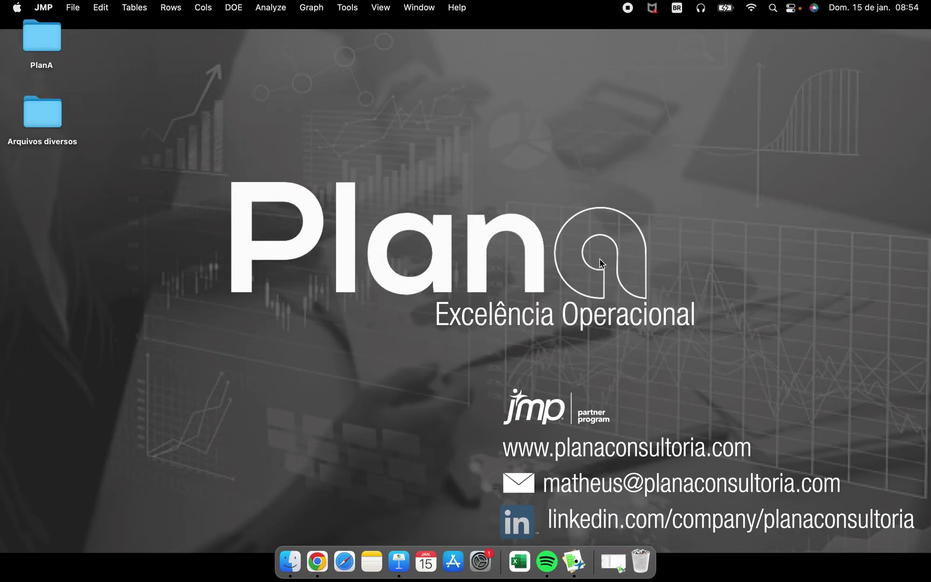